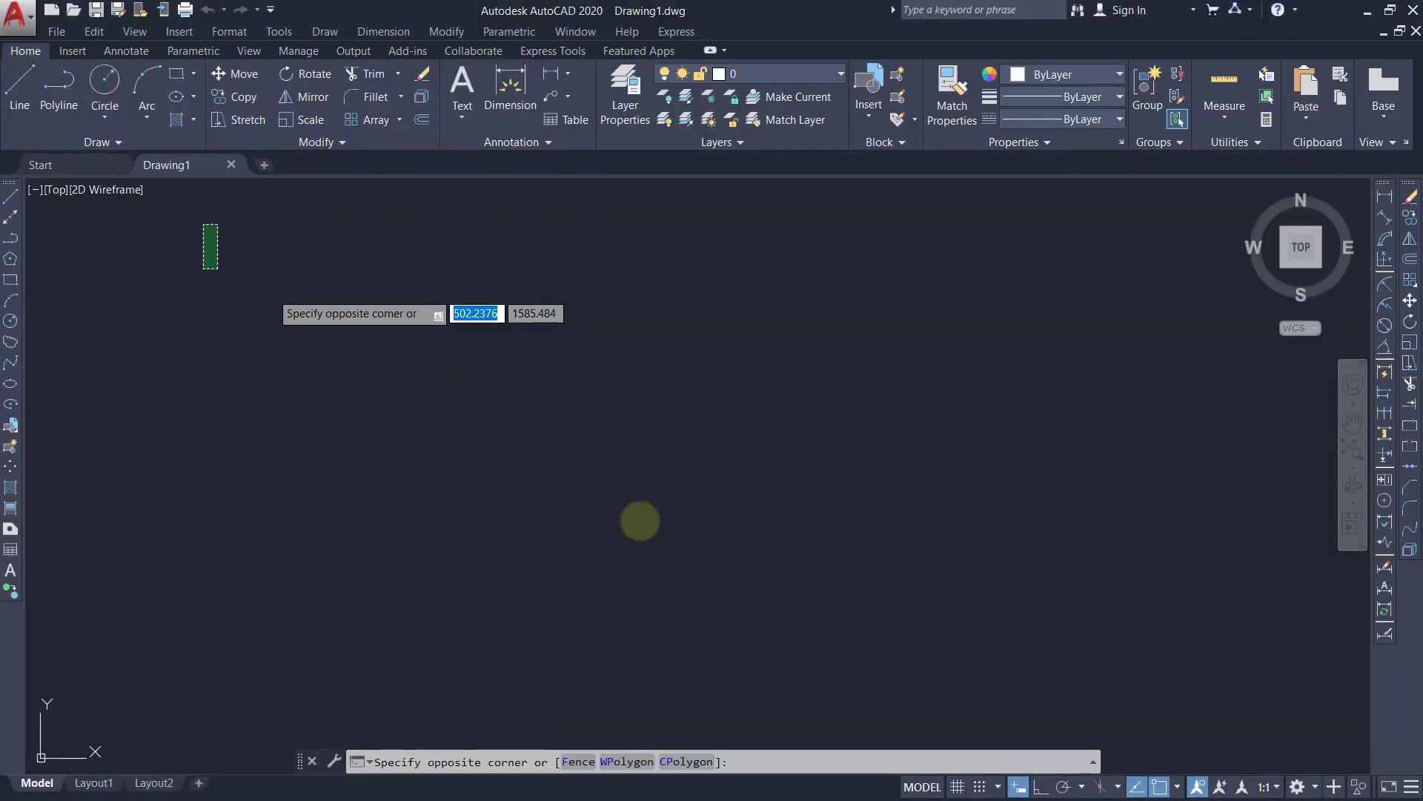
Cancel the unfinished selection and pick Polygon from the rectangle/polygon shape menu.
key(Escape)
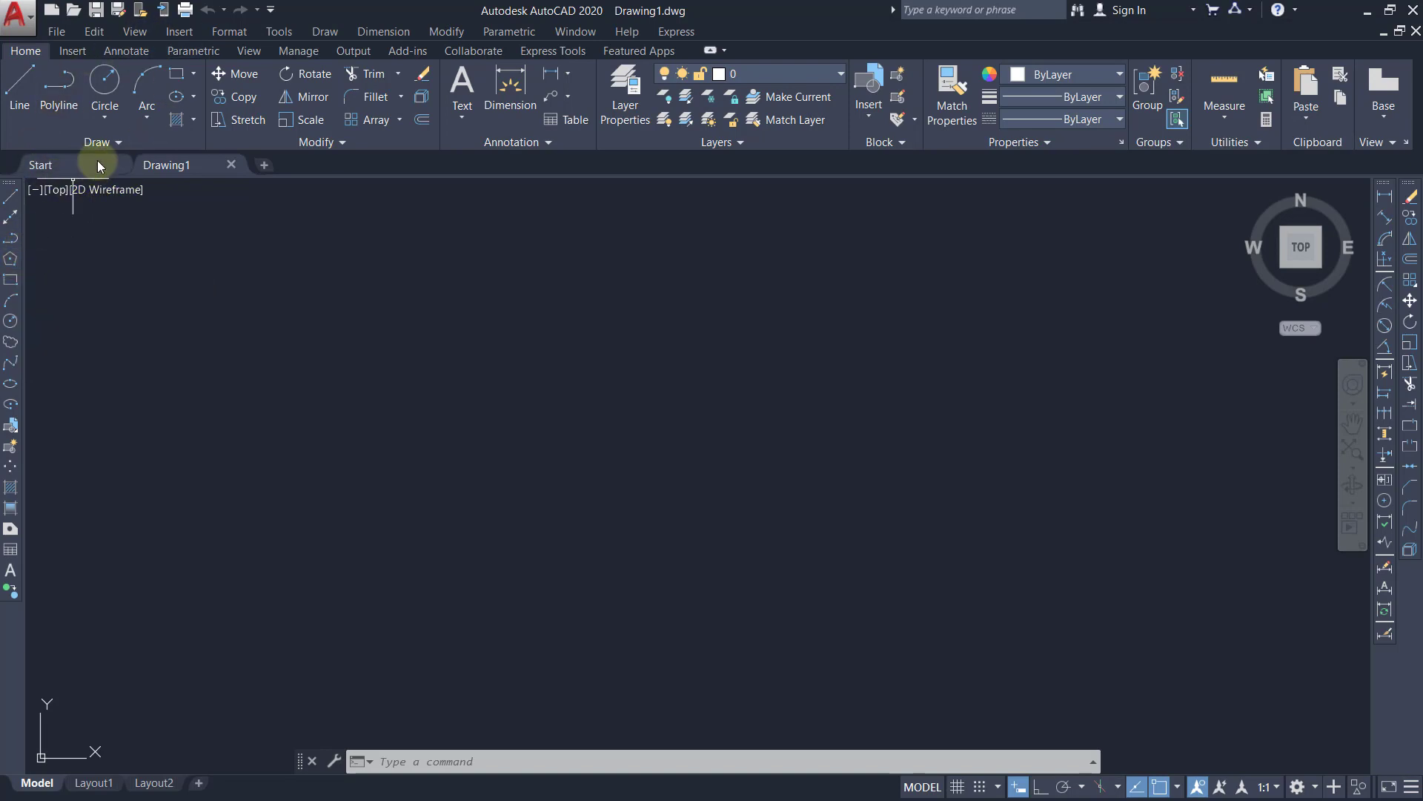
click(195, 75)
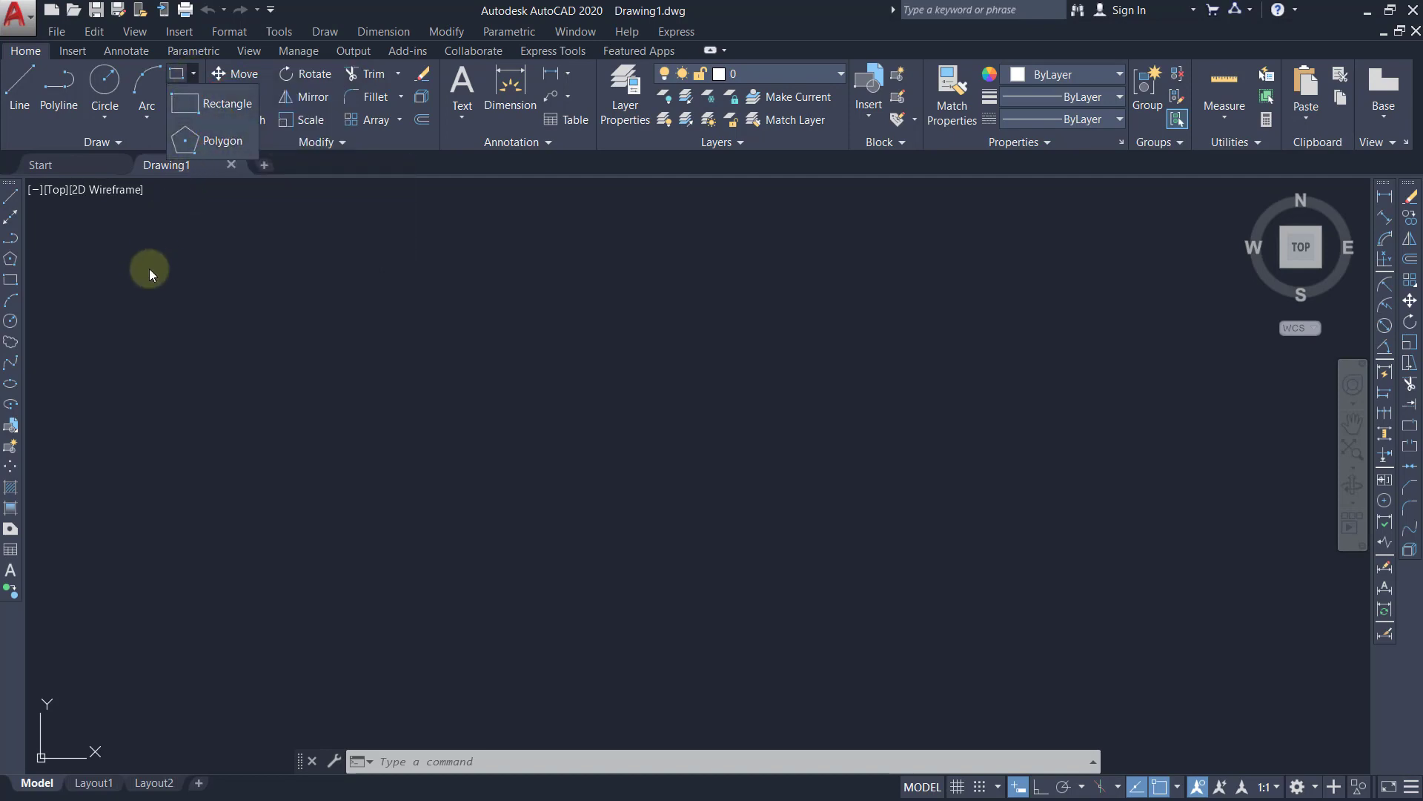
click(126, 278)
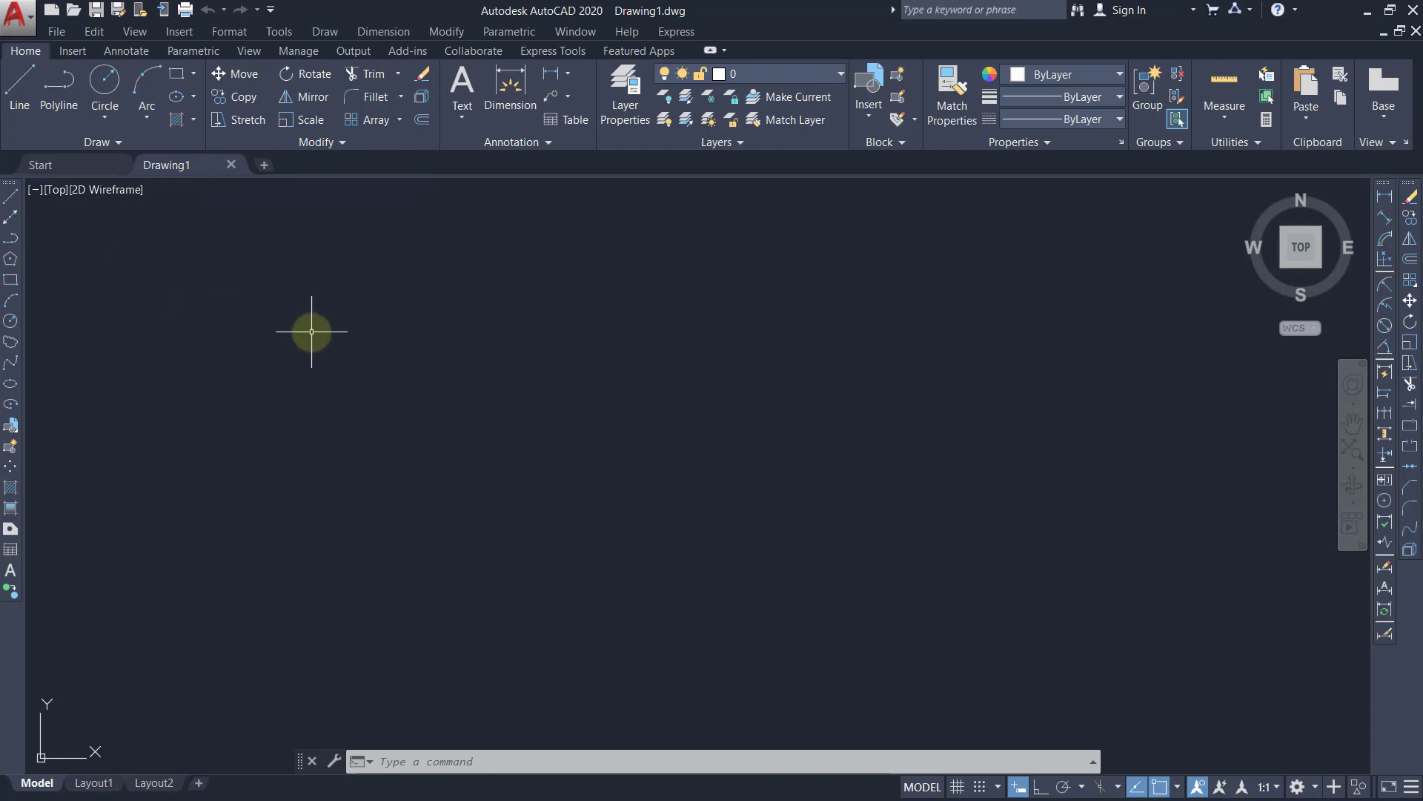
text(pol)
key(Return)
text(5)
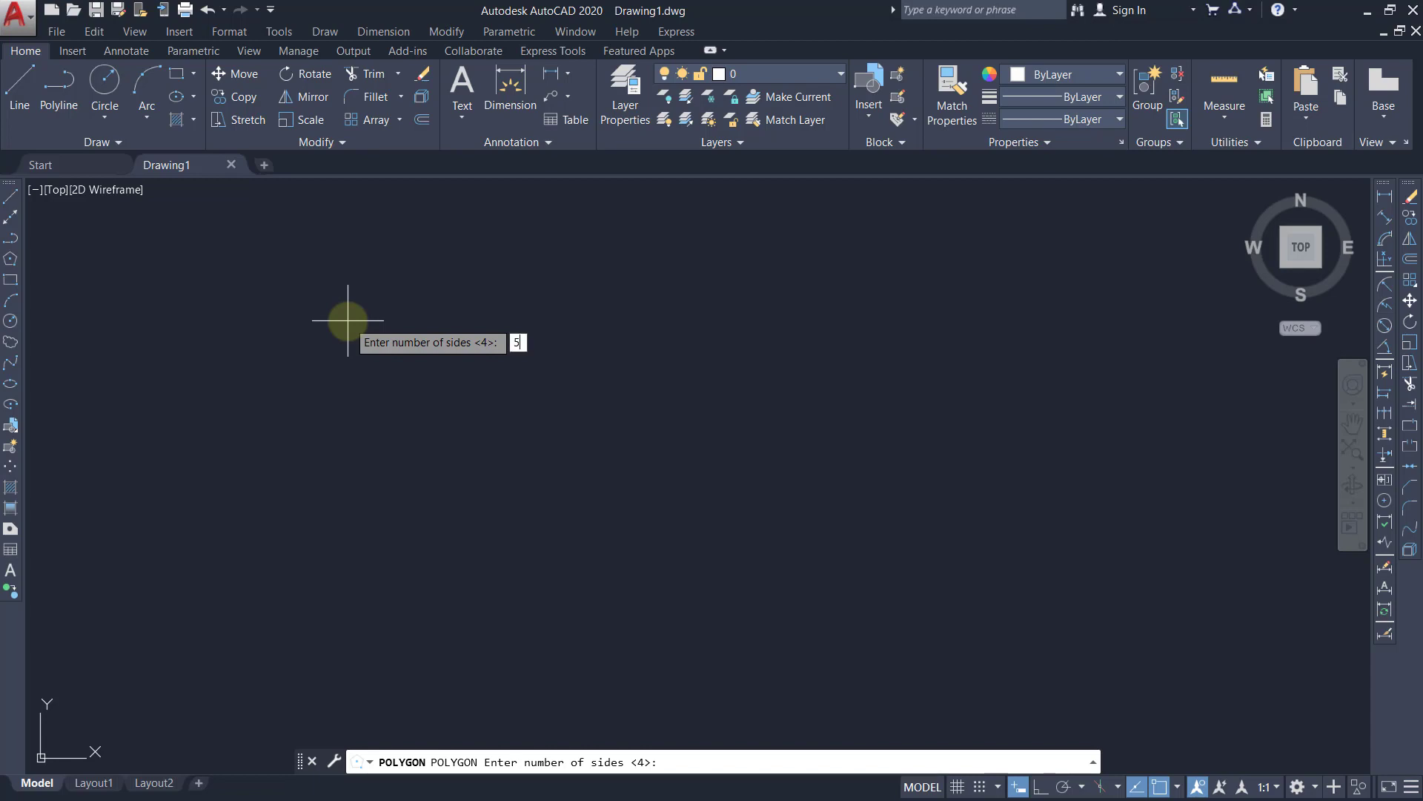
key(Return)
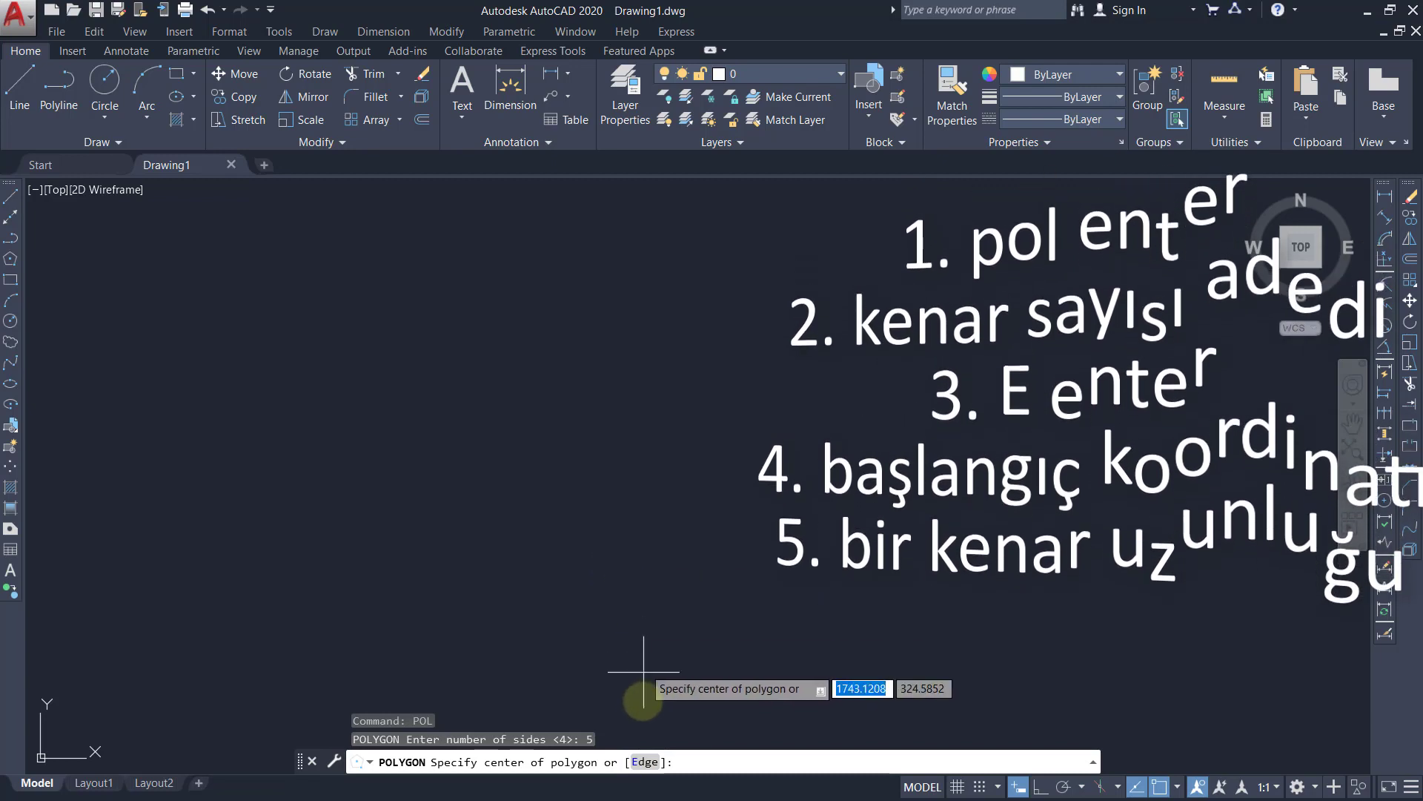
click(644, 763)
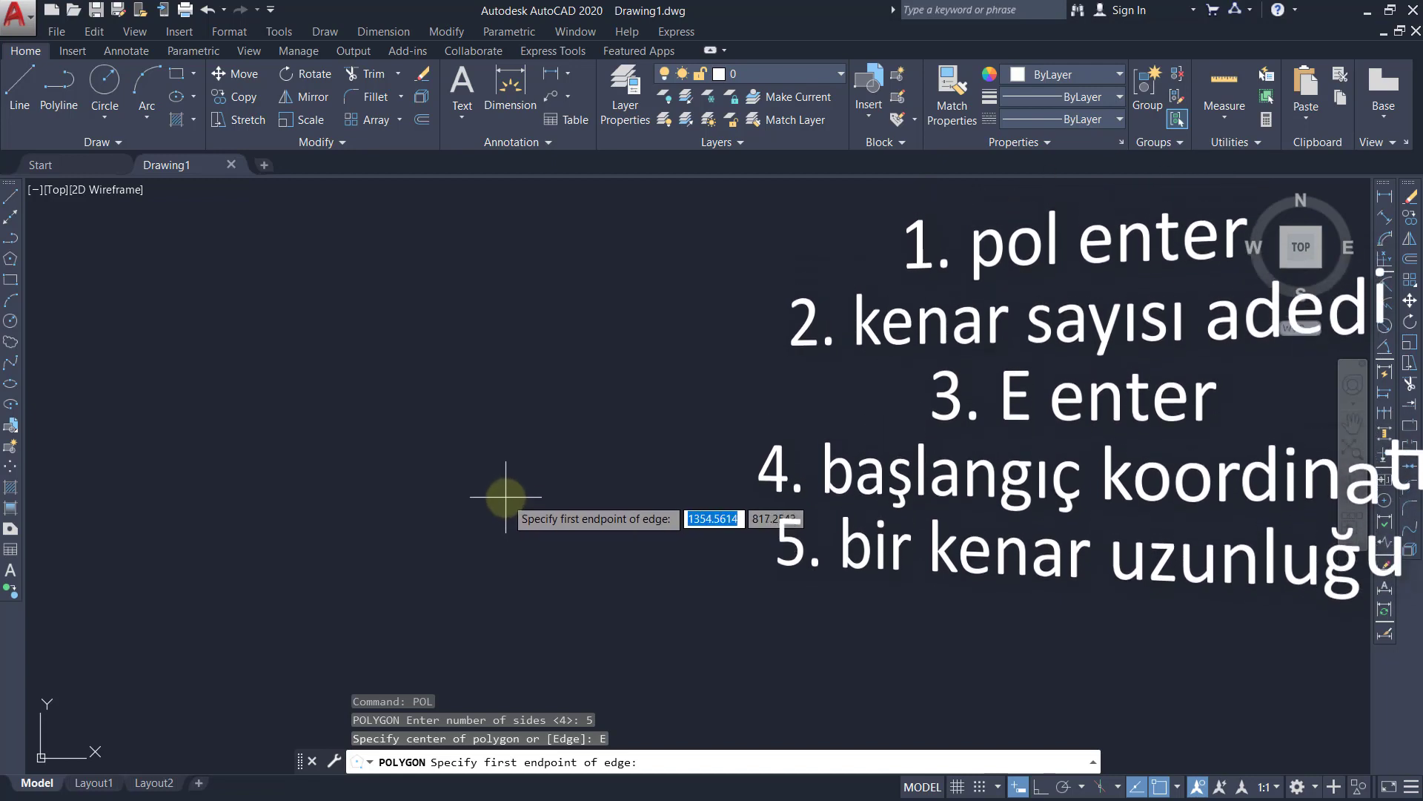
click(499, 496)
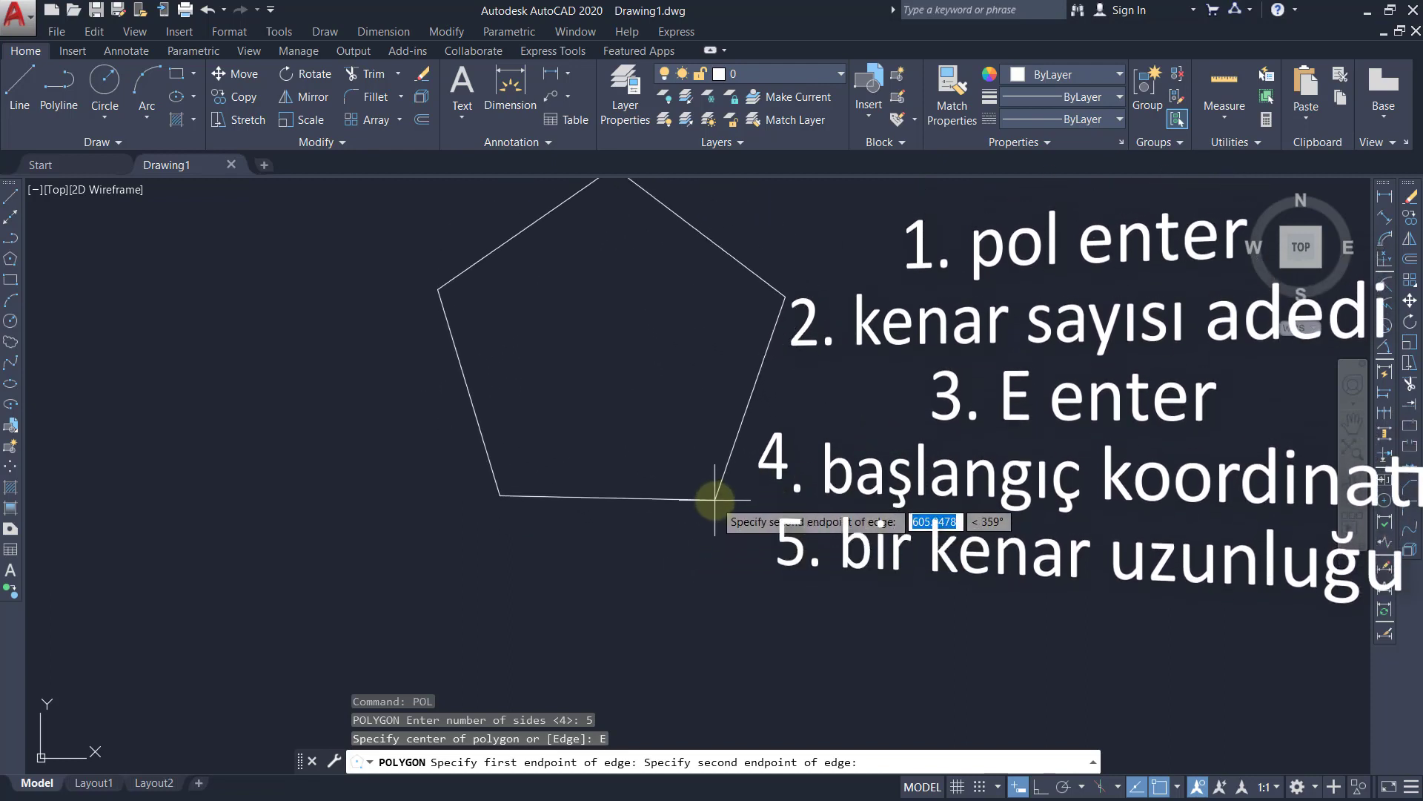
text(100)
key(Tab)
text(0)
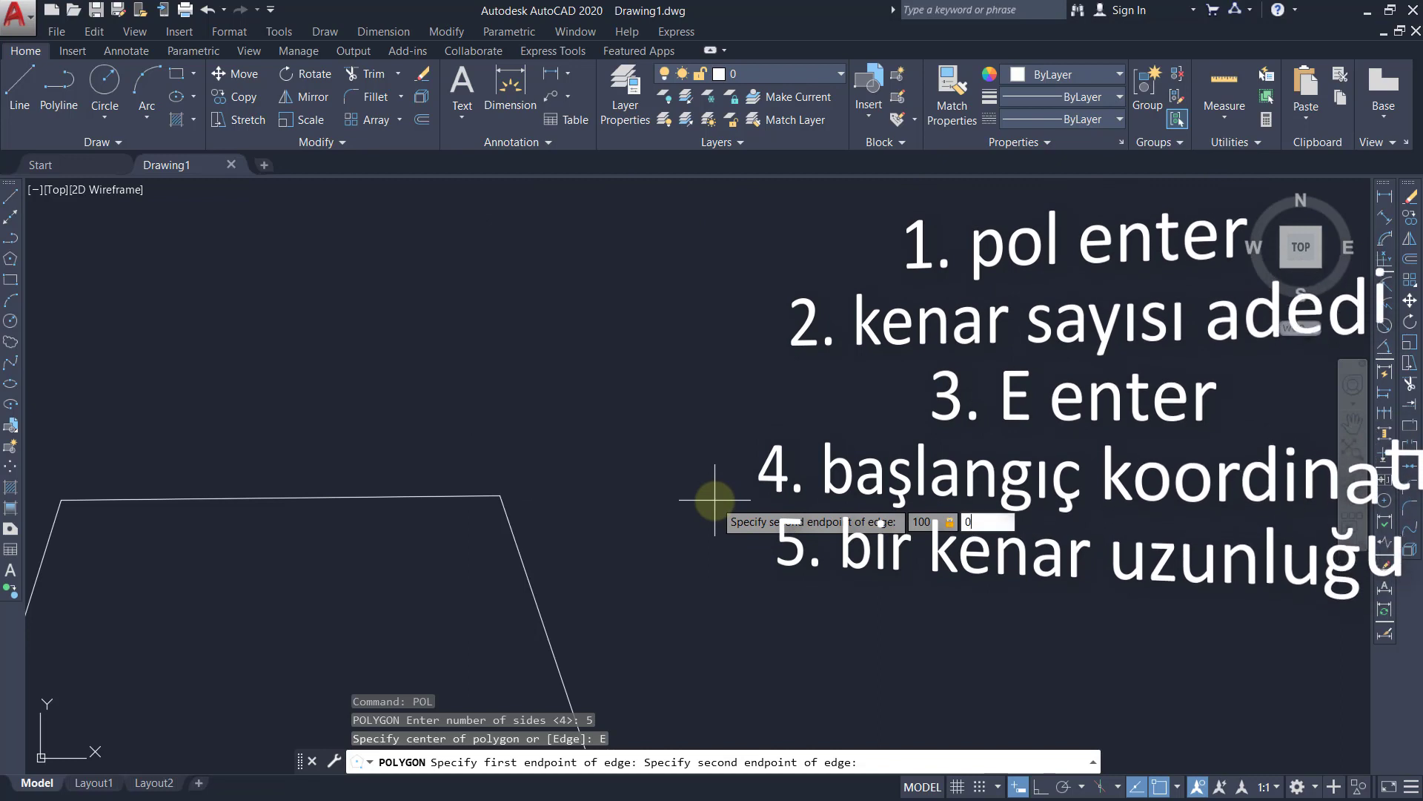
key(Return)
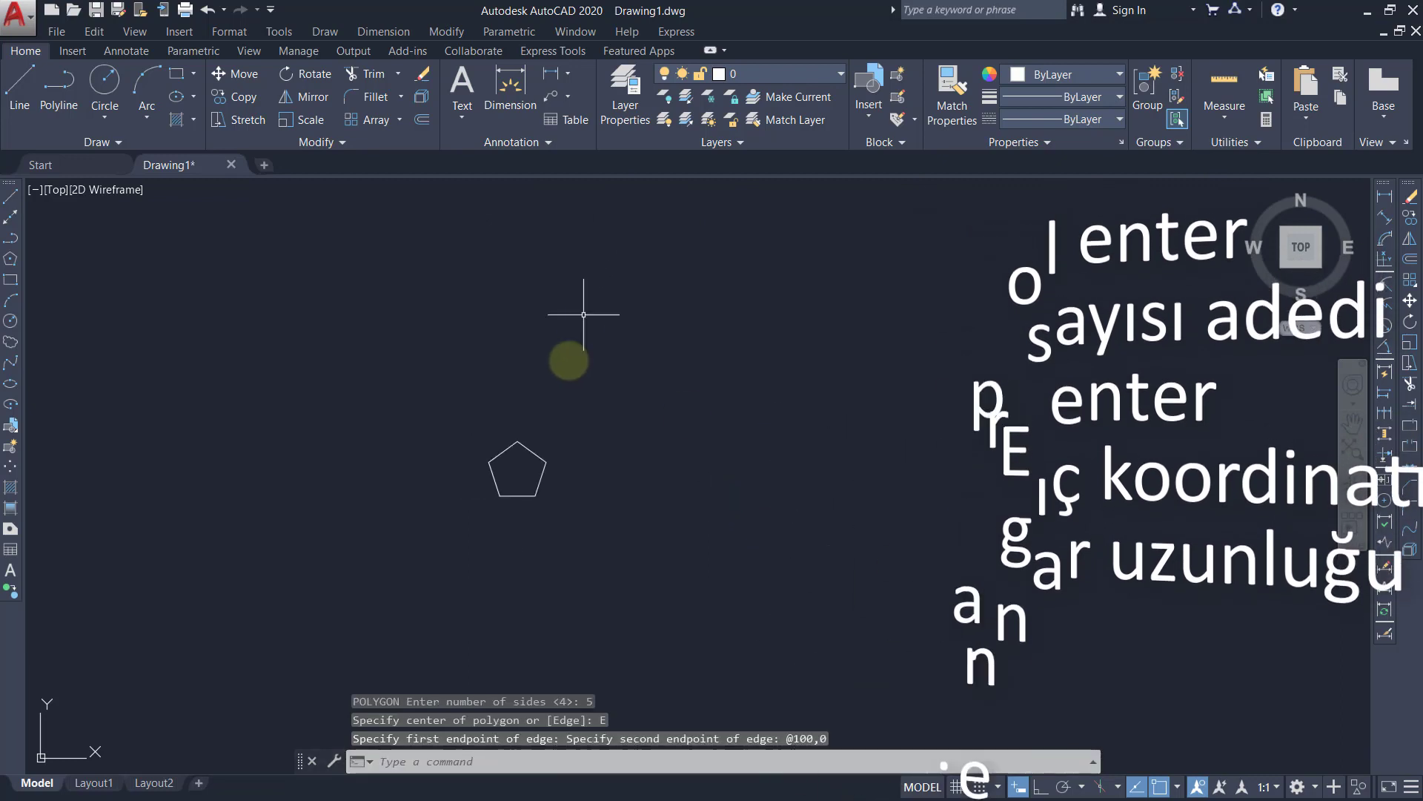
Zoom in with the mouse wheel so the 100-unit pentagon appears larger.
scroll(513, 479, up, 8)
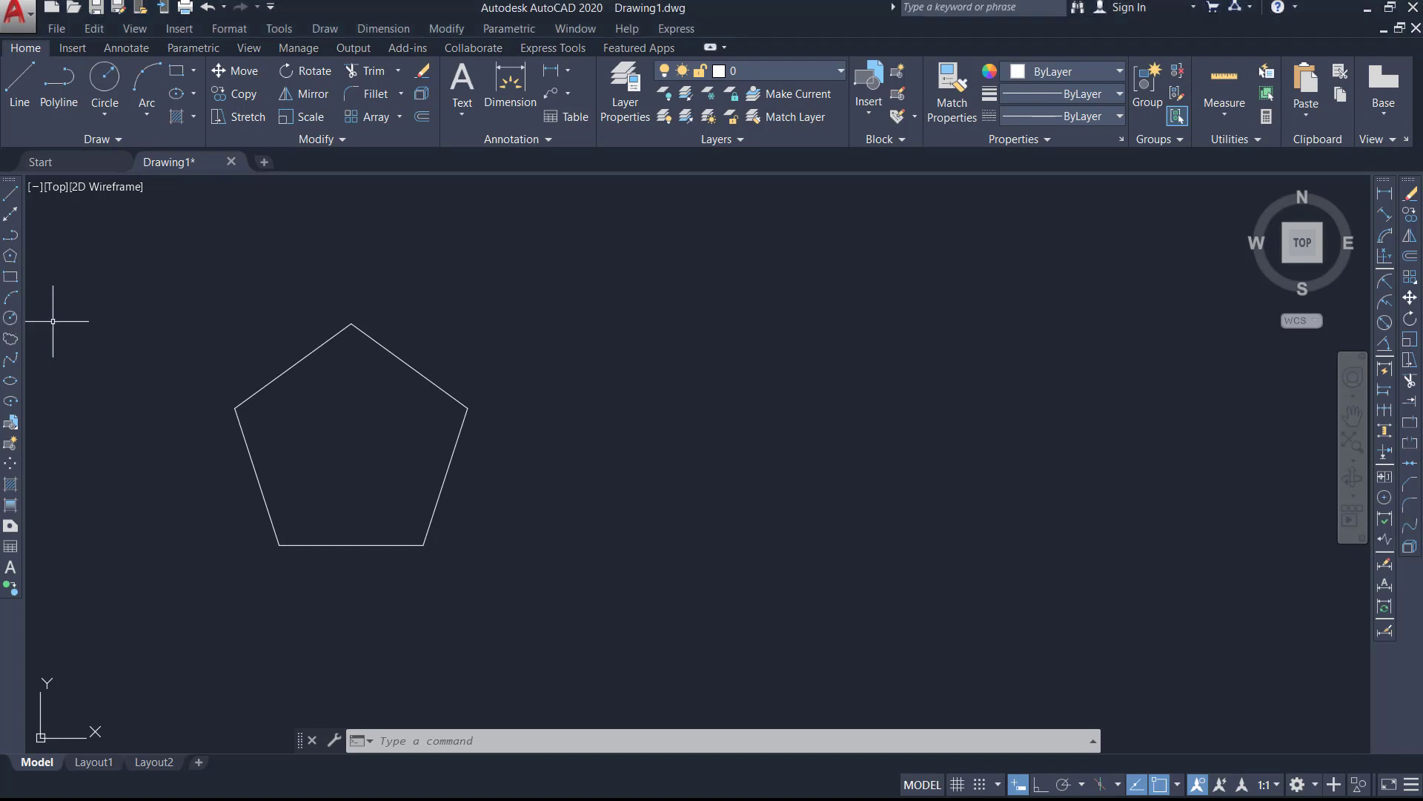
Draw a circle of radius 100 centred to the right of the pentagon.
click(10, 318)
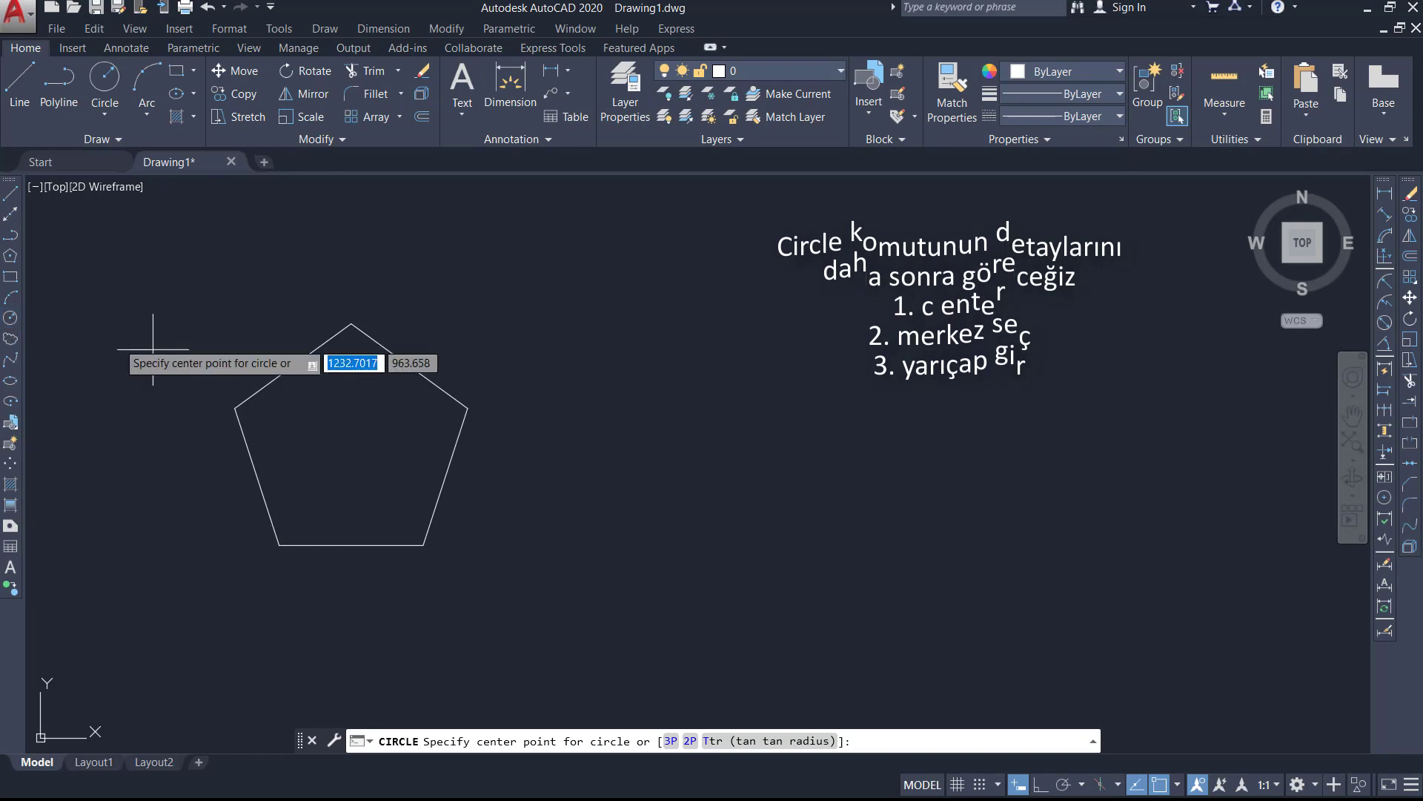
click(766, 507)
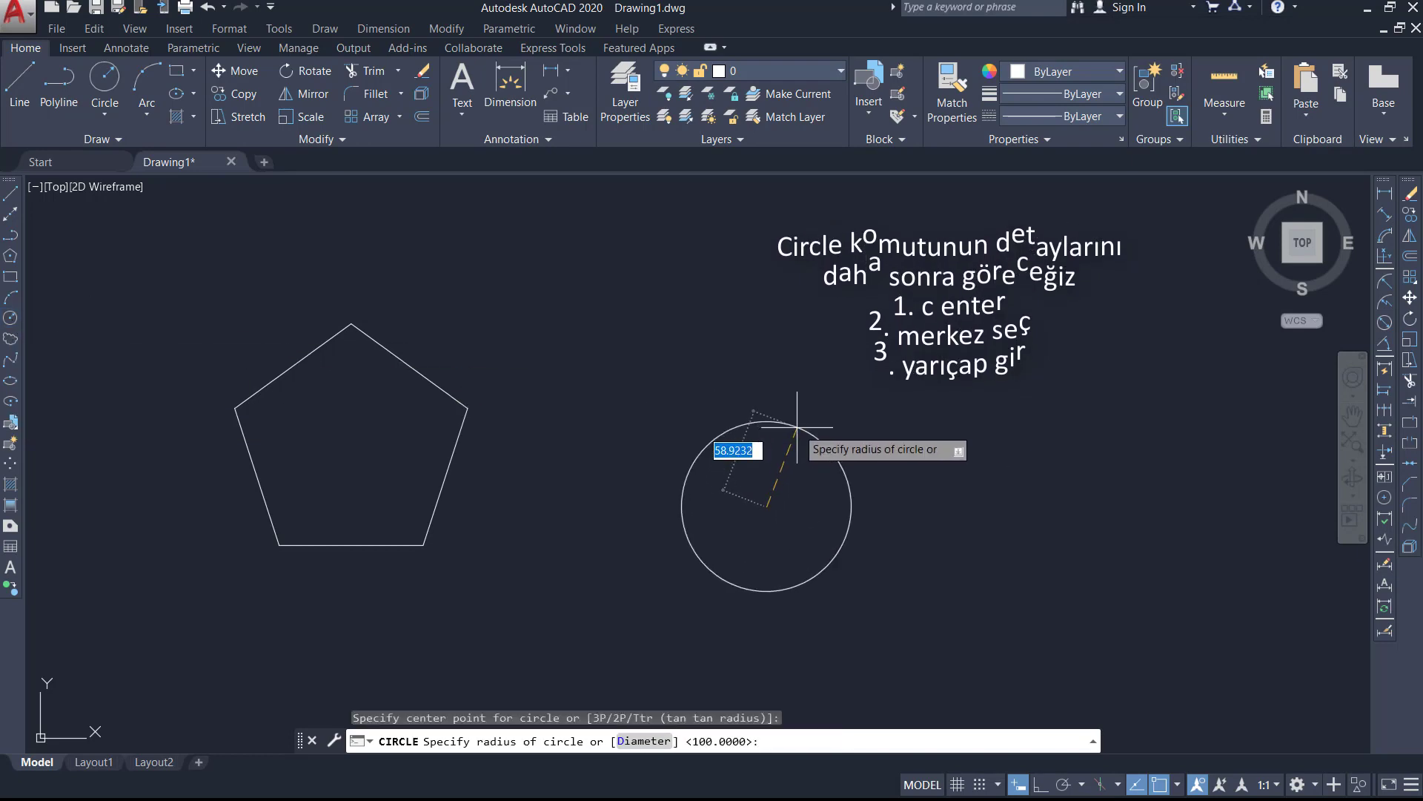
text(100)
key(Return)
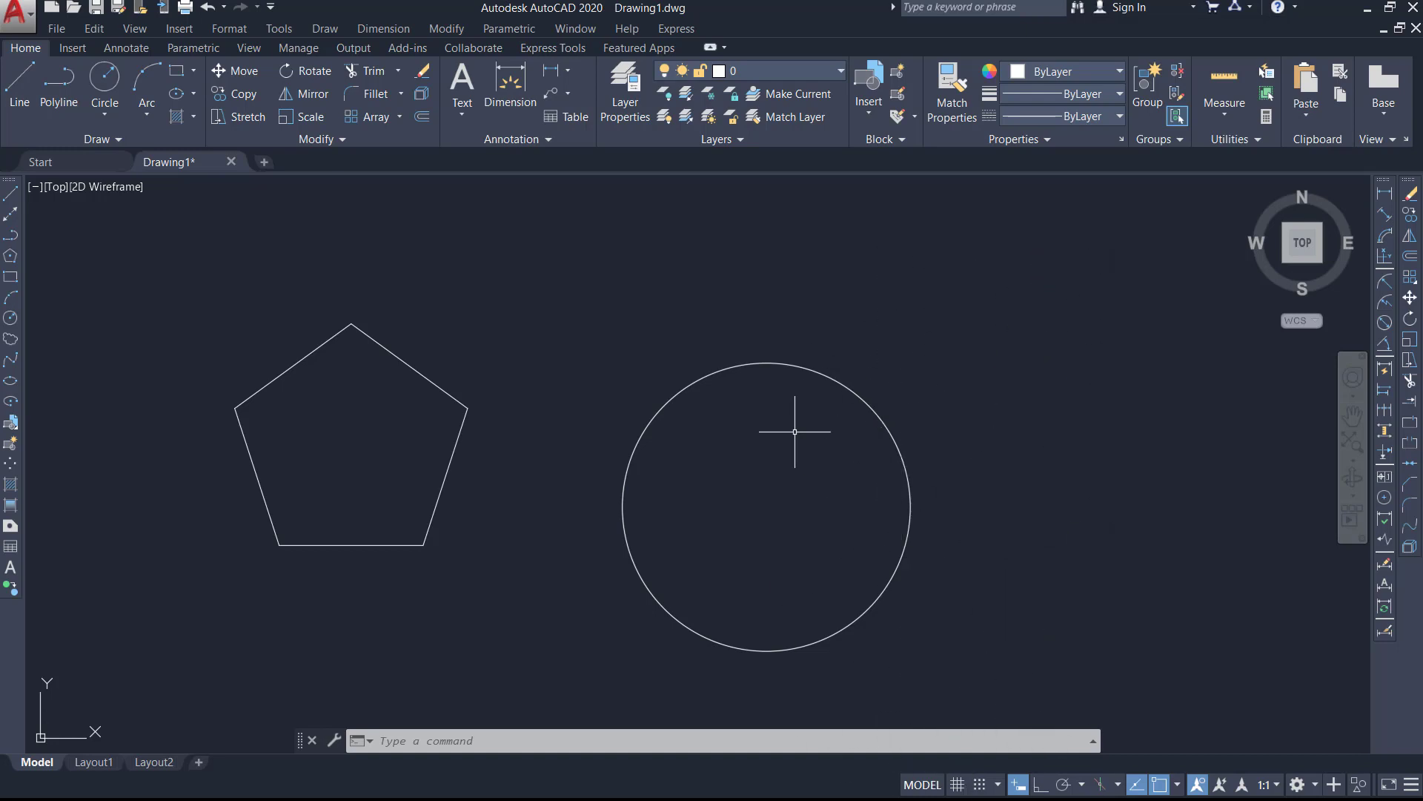
Draw a 5-sided polygon inscribed in the circle, centred on its centre with radius 100.
click(9, 257)
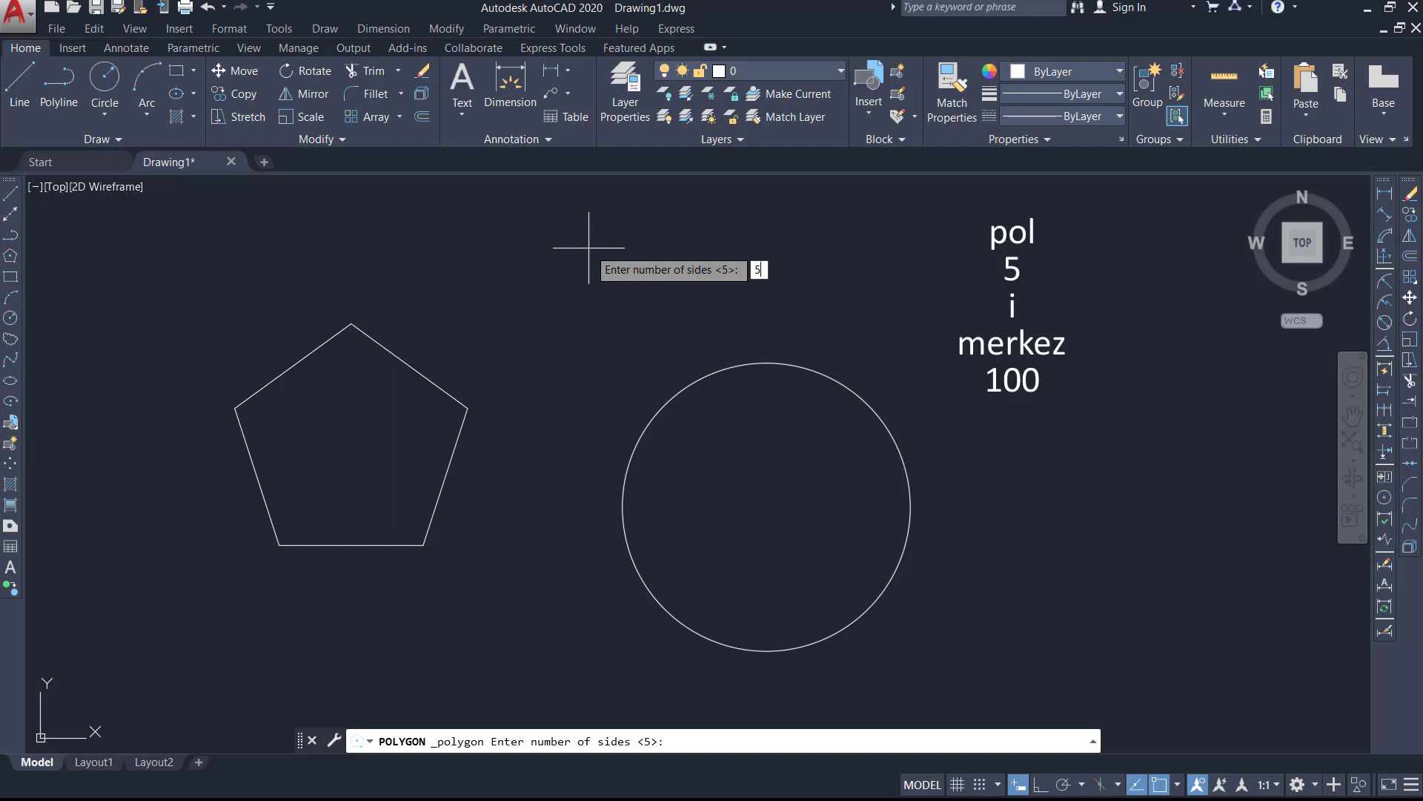
key(Return)
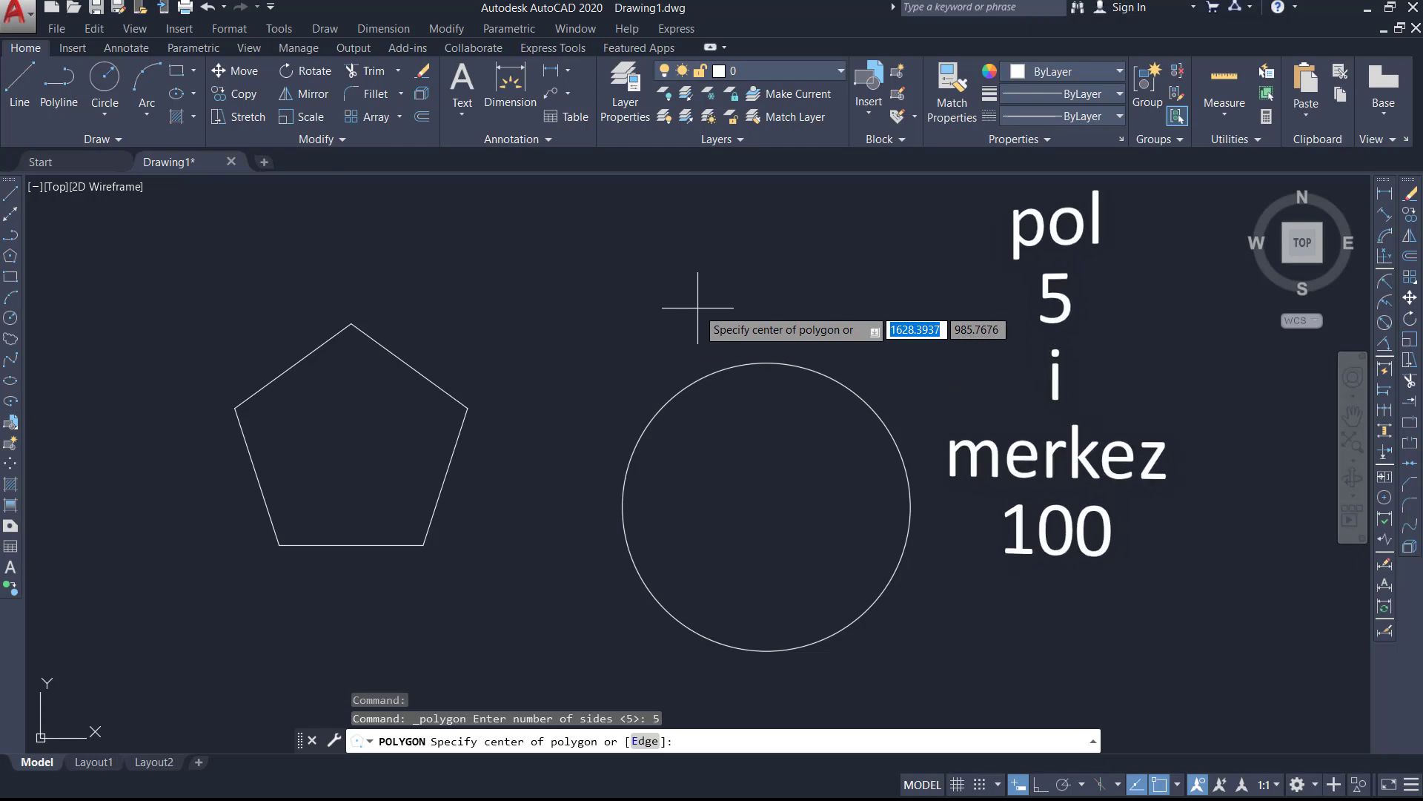
click(766, 506)
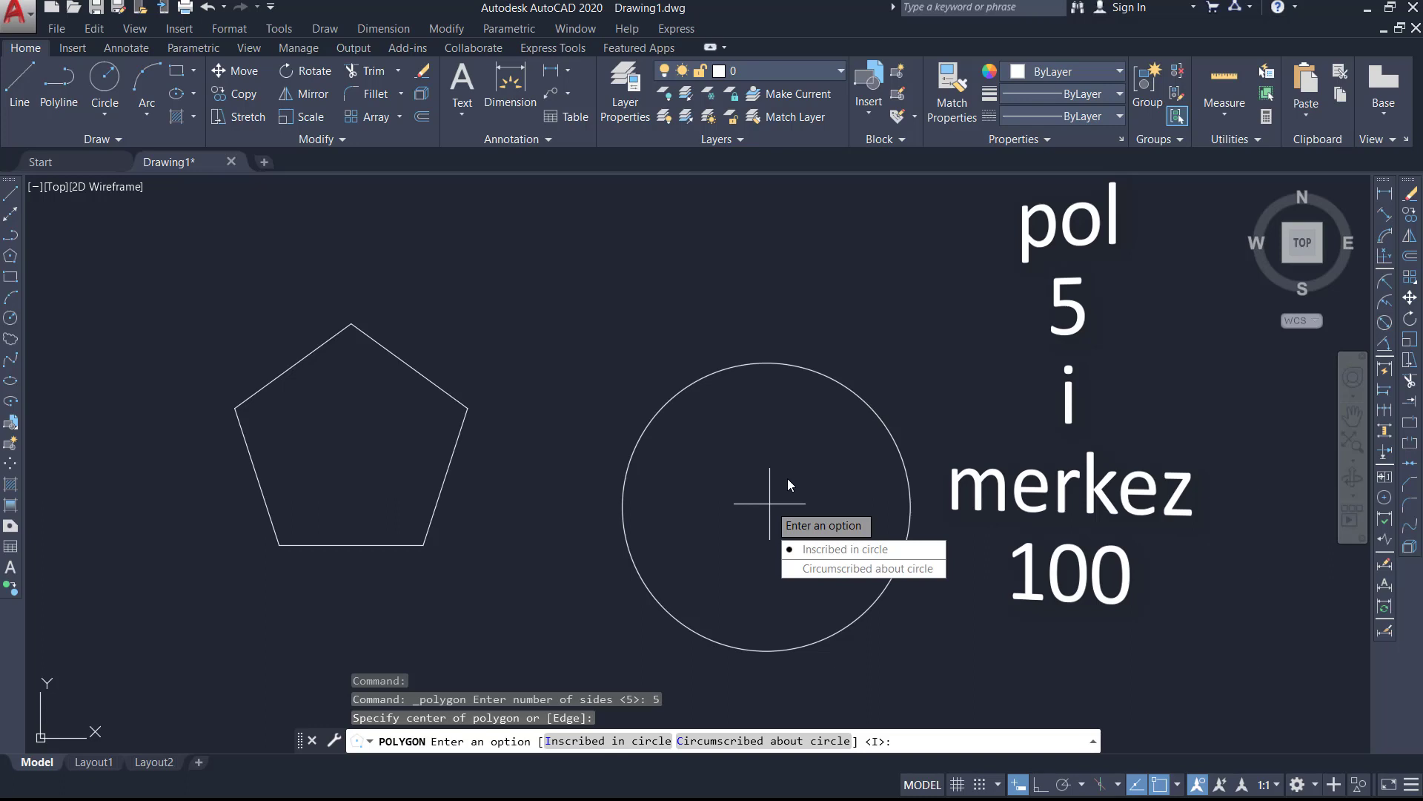
text(i)
key(Return)
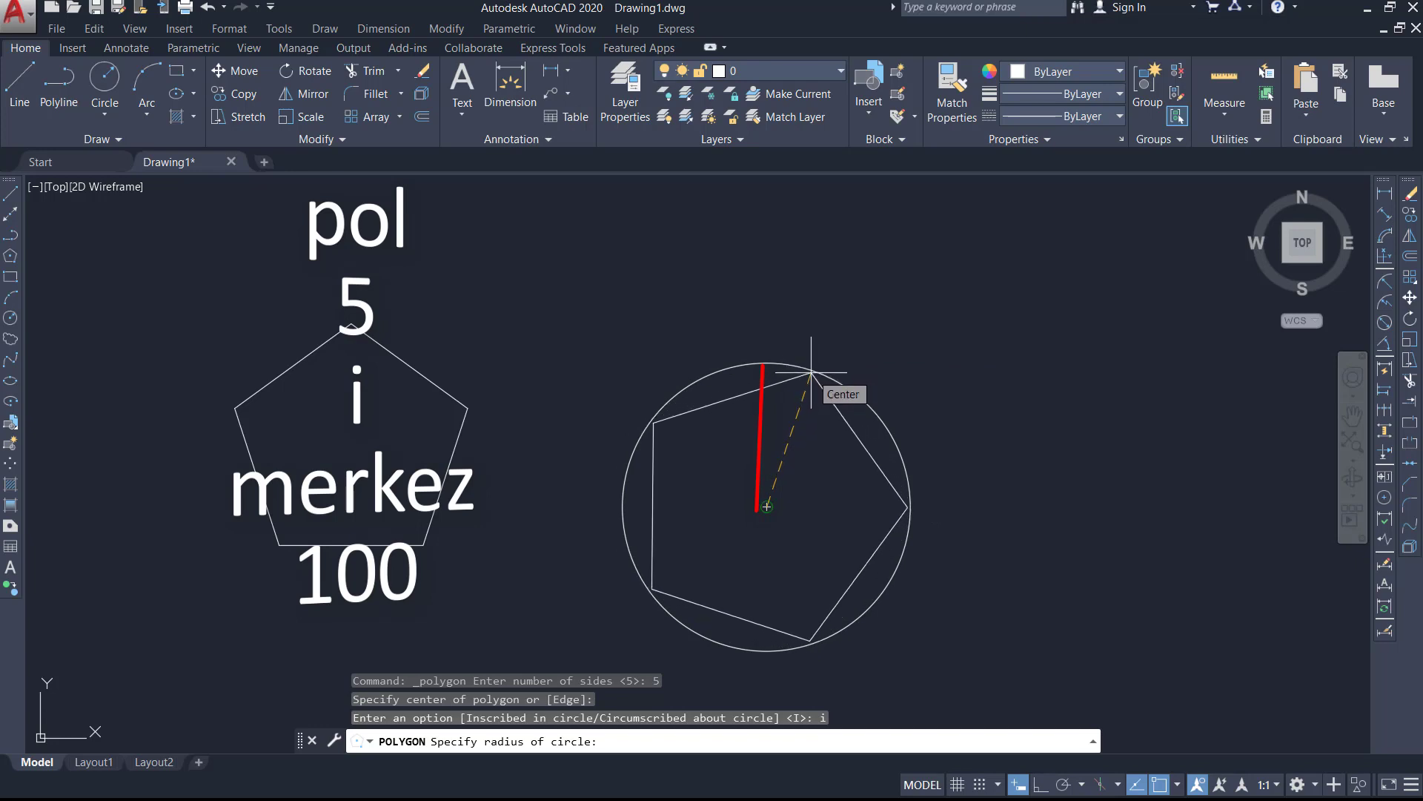
text(100)
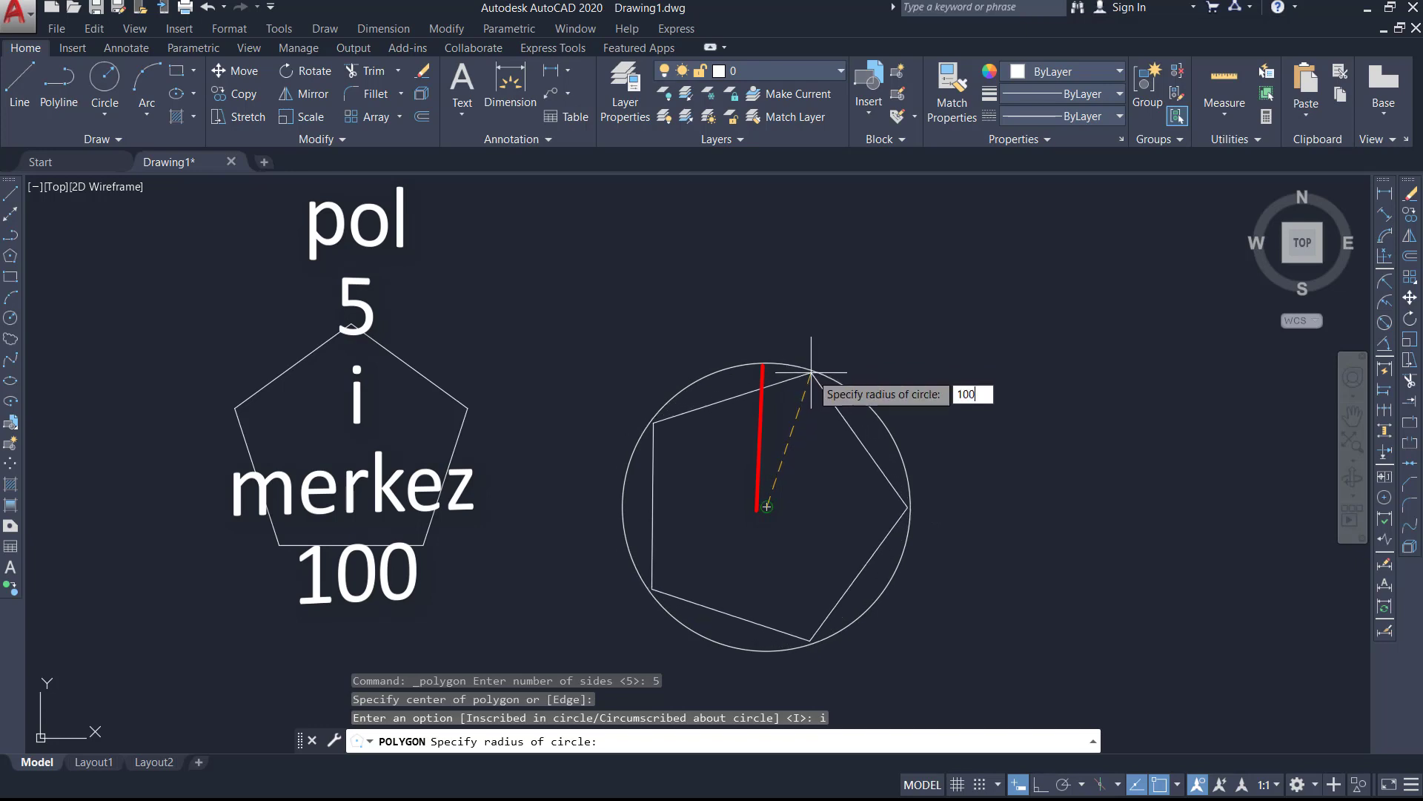
key(Return)
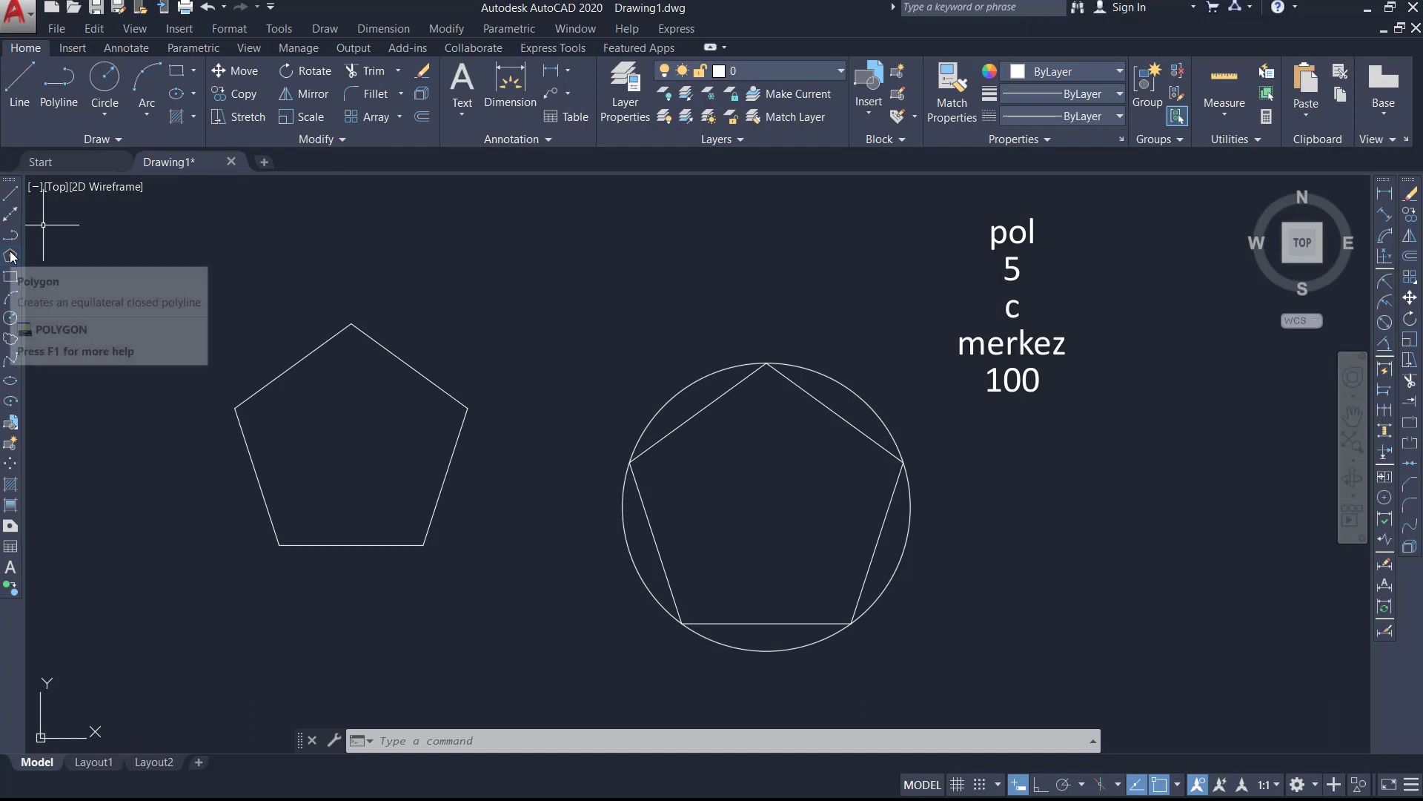
Draw a 5-sided polygon circumscribed about the circle at its centre, radius 100.
click(686, 387)
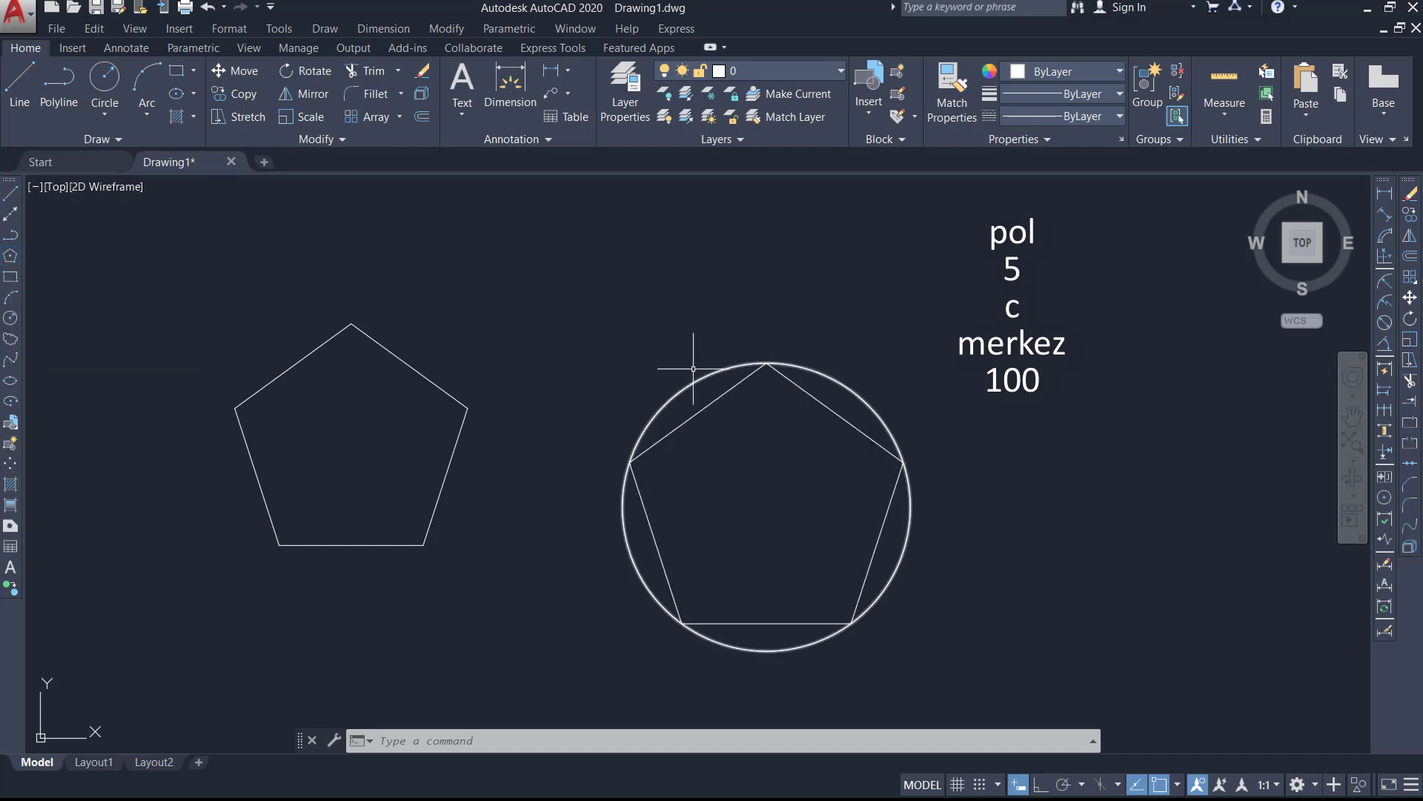
click(11, 256)
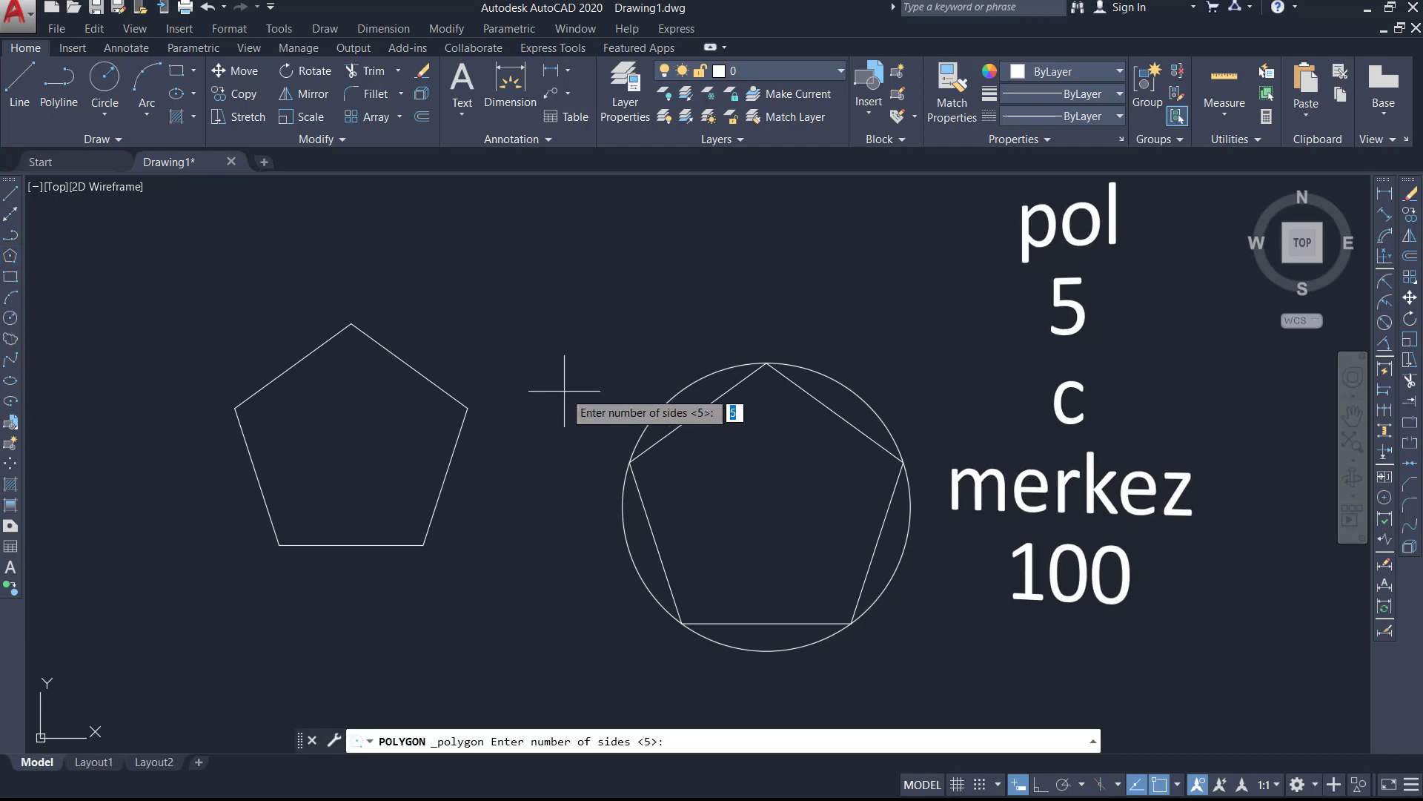
key(Return)
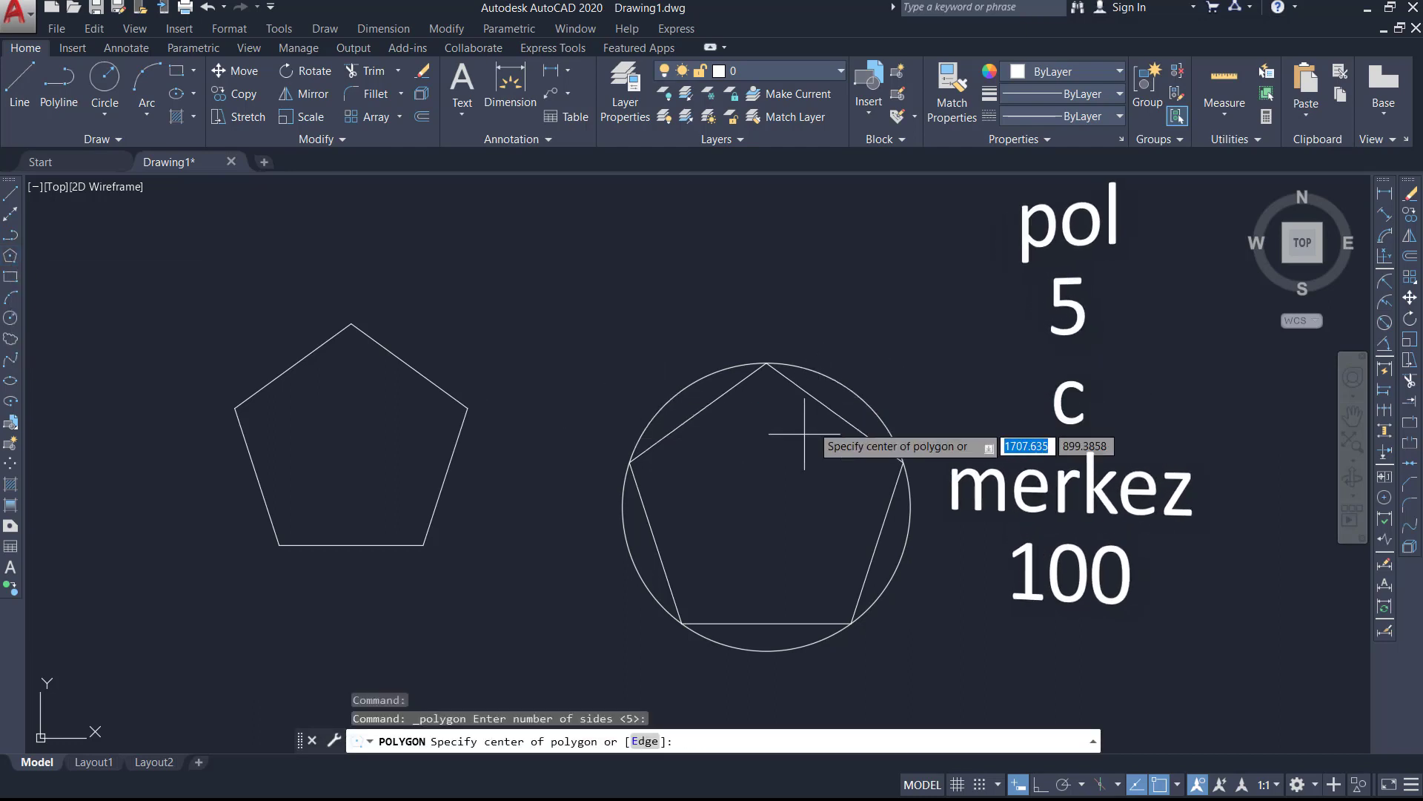
click(766, 506)
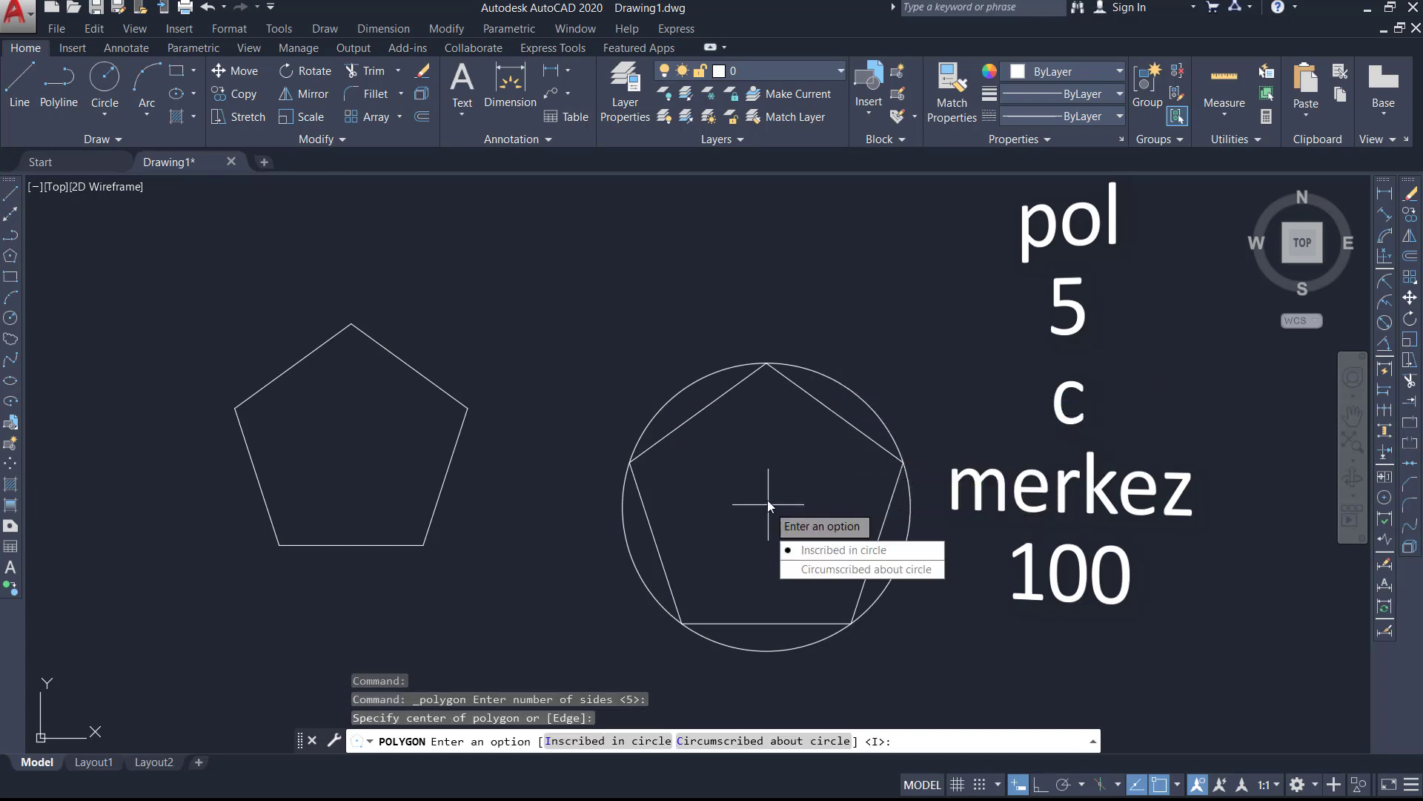
click(816, 570)
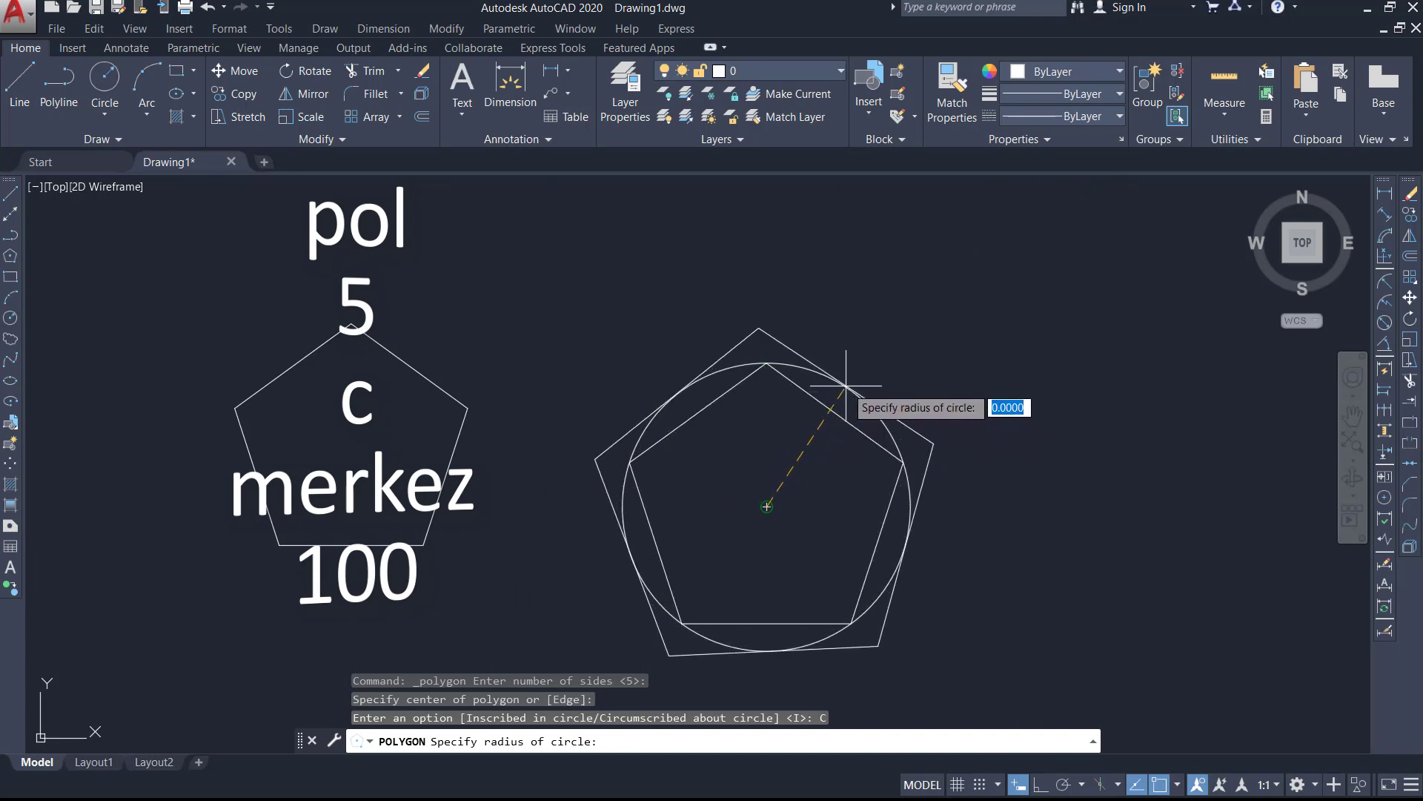
text(1)
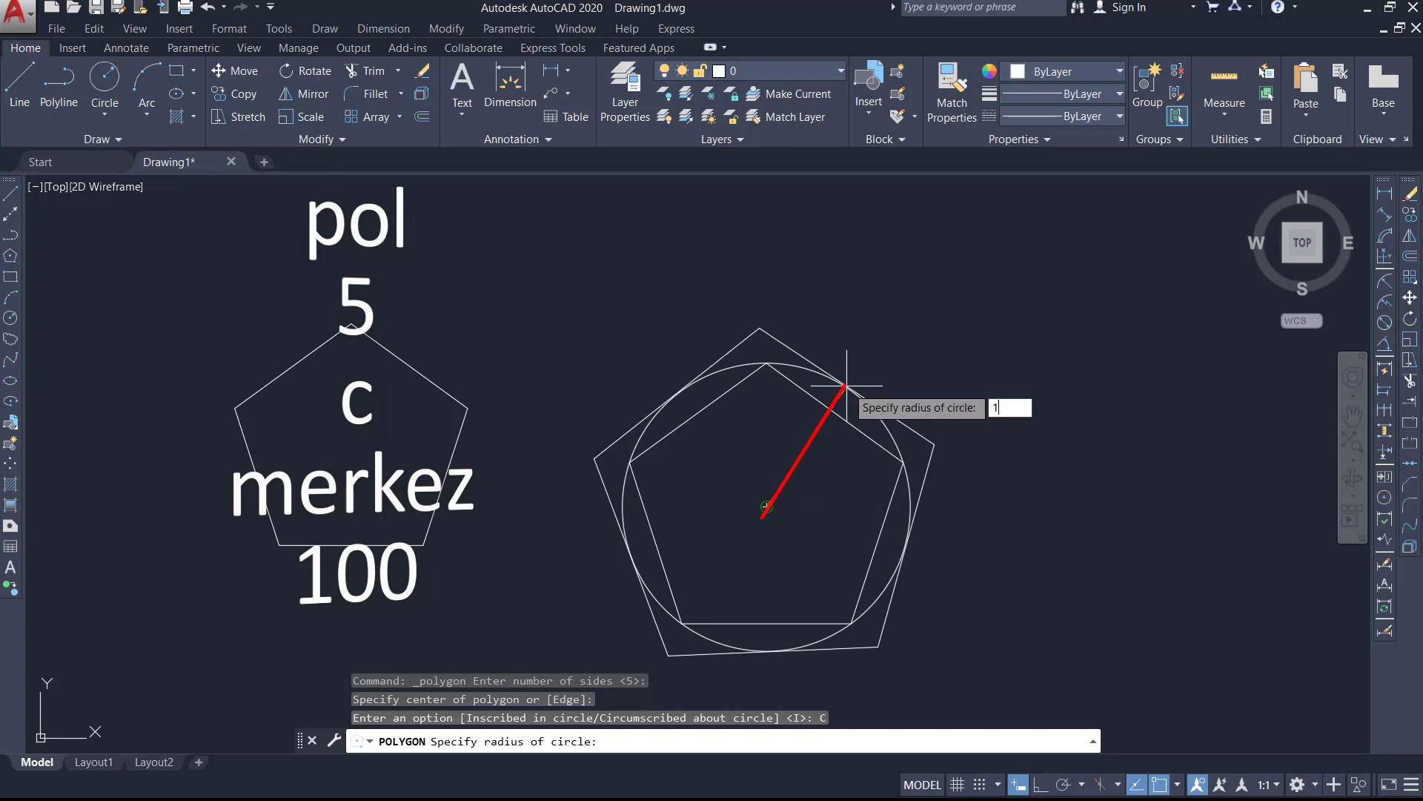
key(Return)
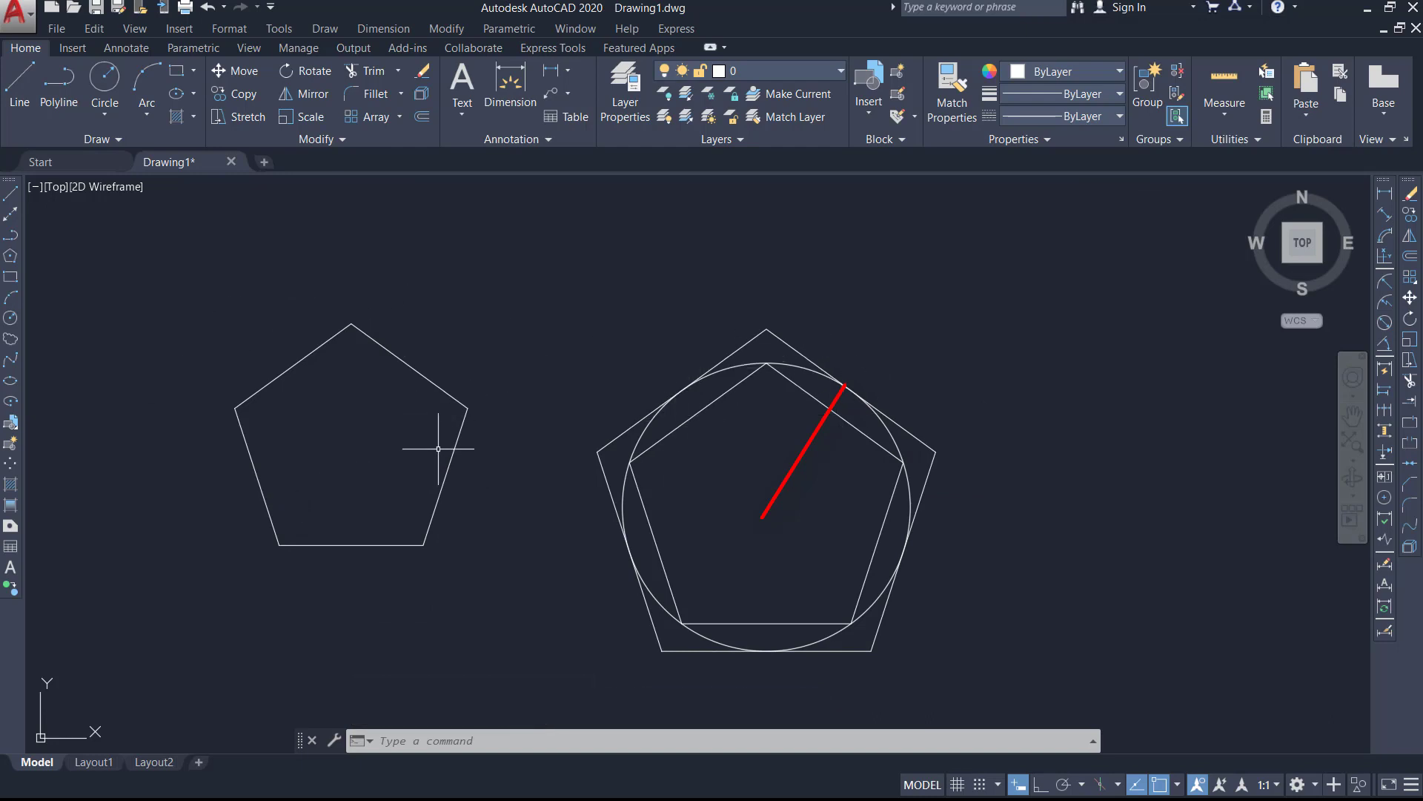
Erase the circle and place a 100 linear dimension below the left pentagon's bottom edge.
click(735, 366)
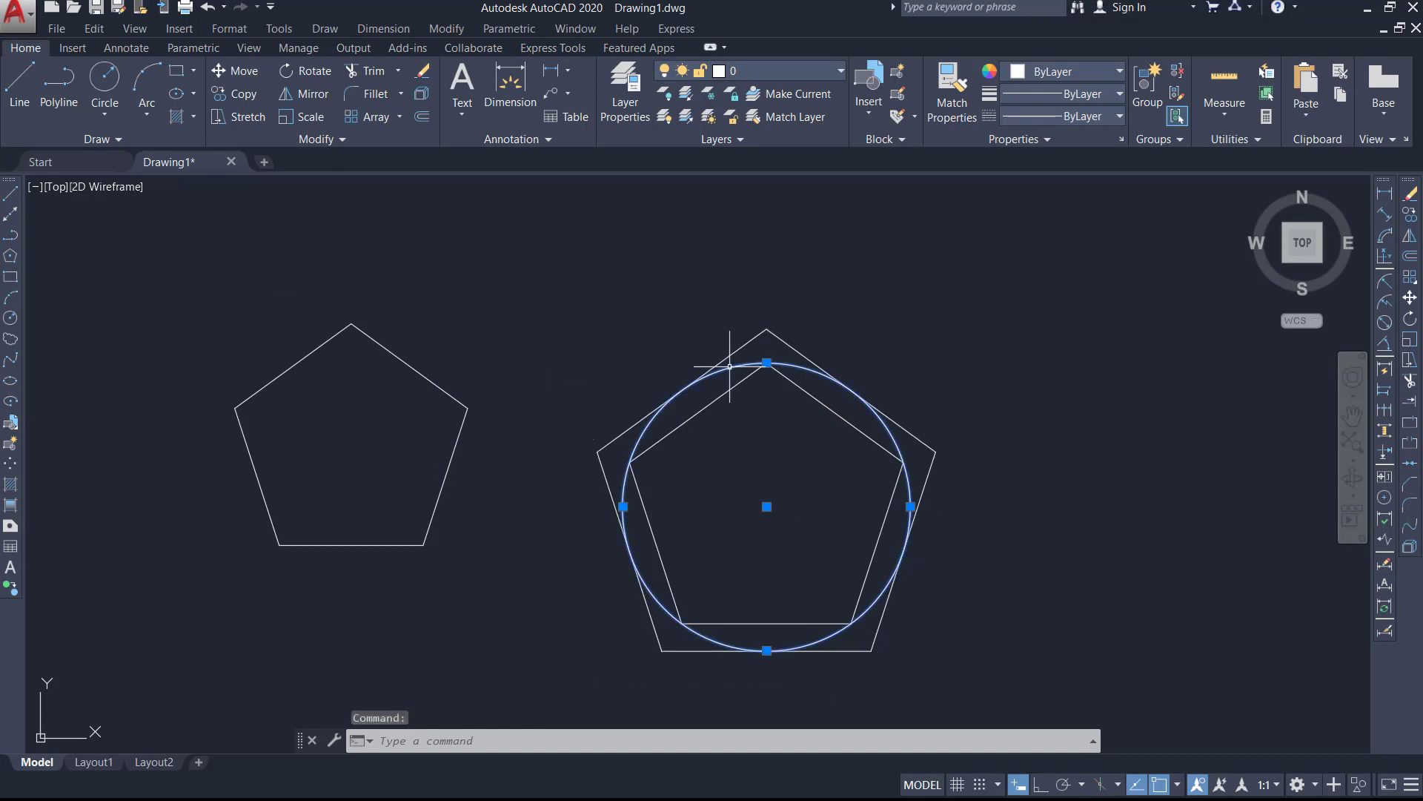
key(Delete)
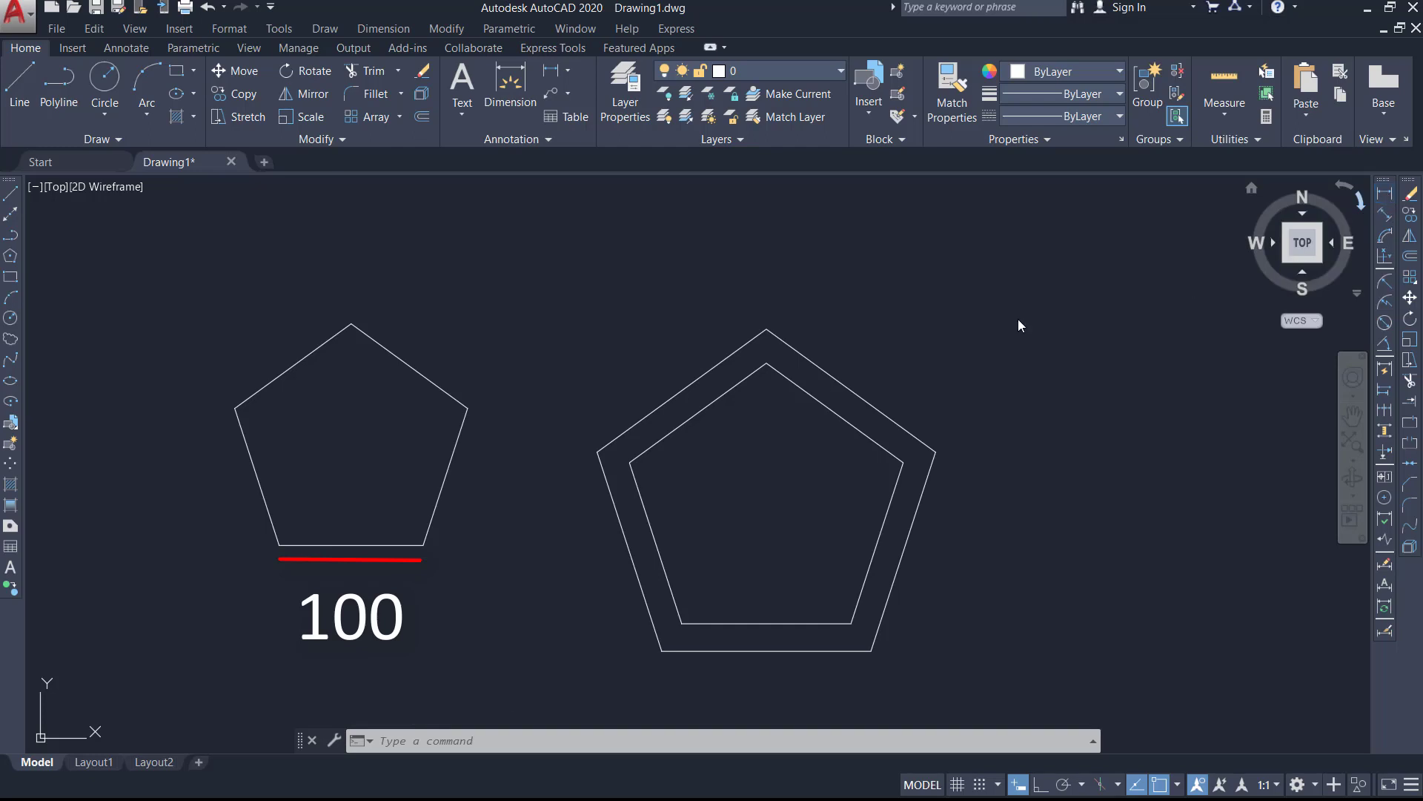
click(279, 545)
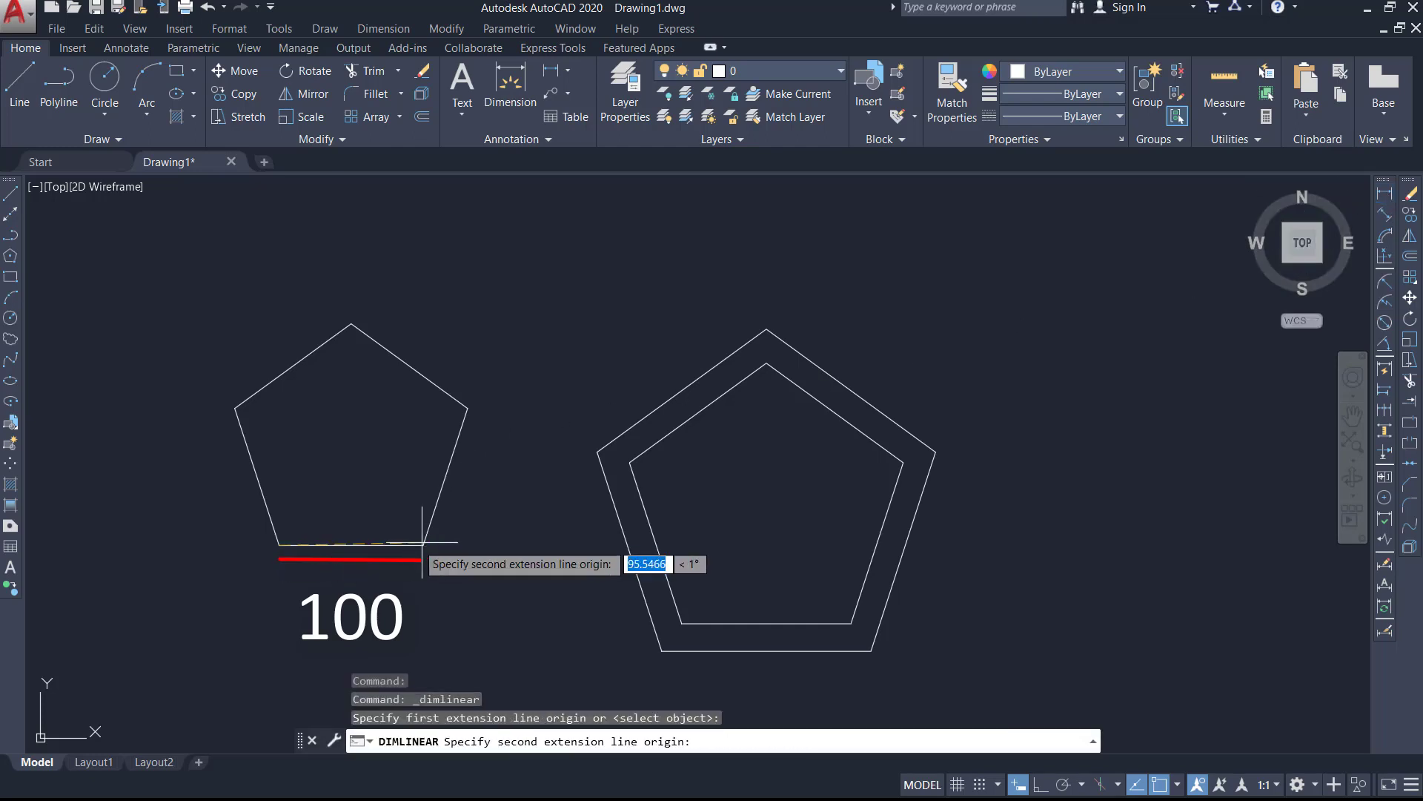
click(423, 545)
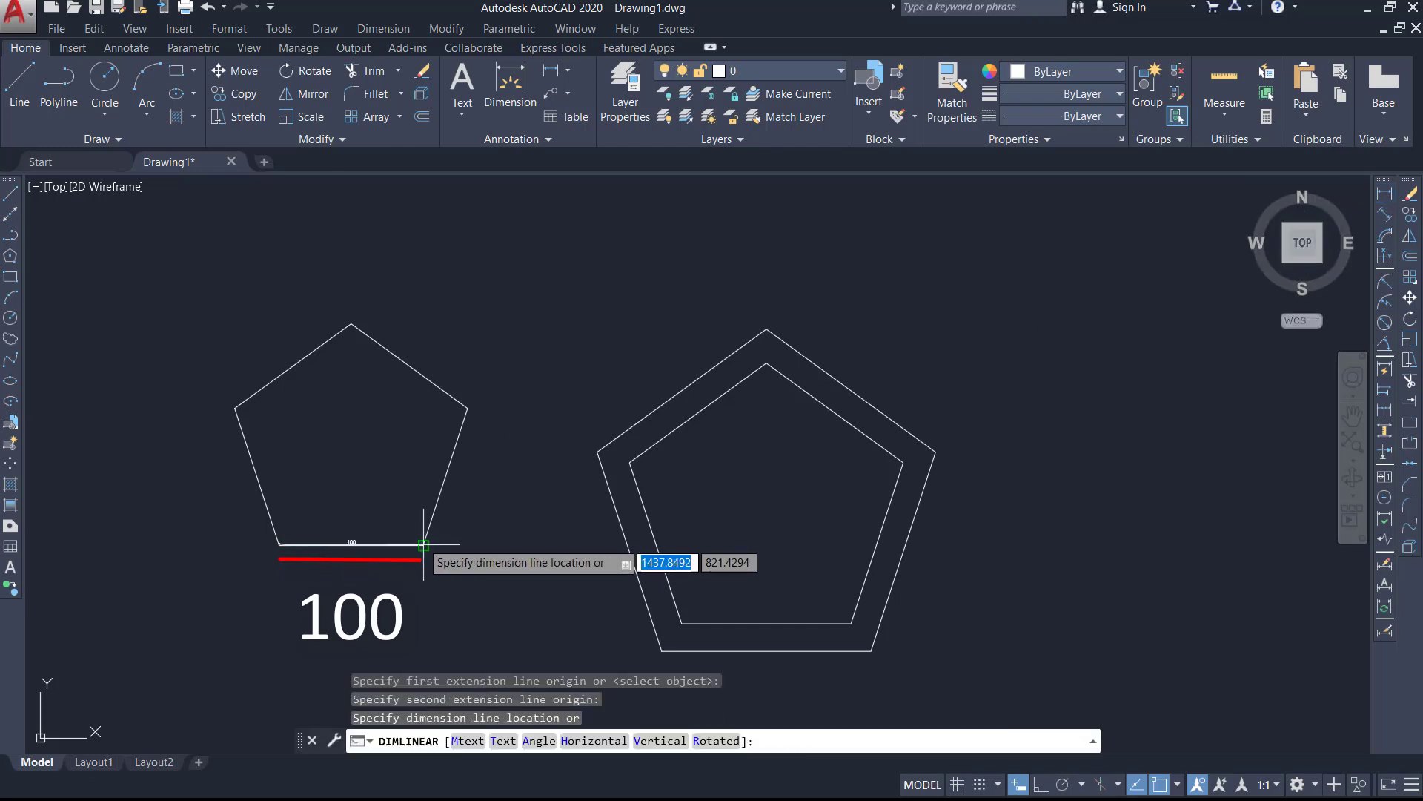
click(413, 596)
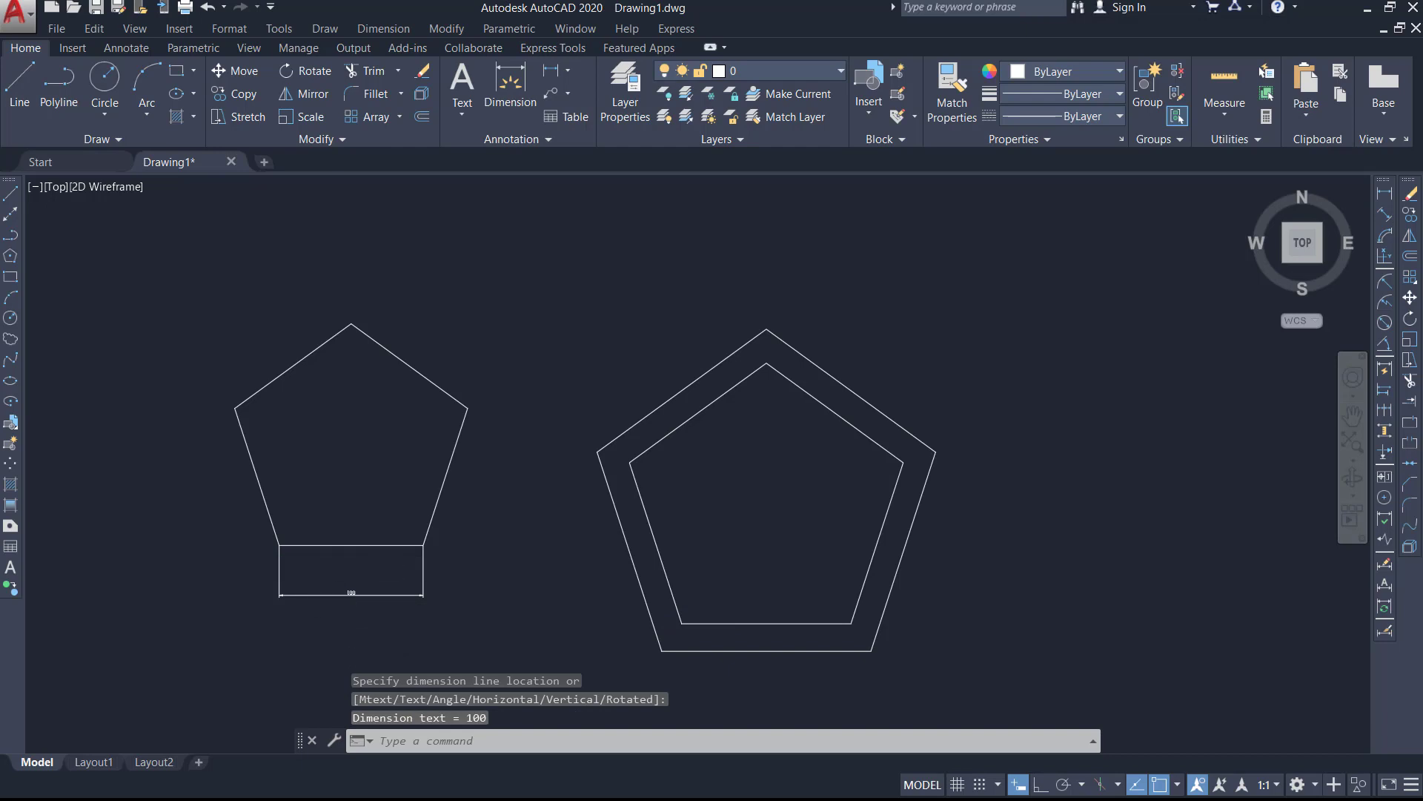
scroll(348, 593, up, 4)
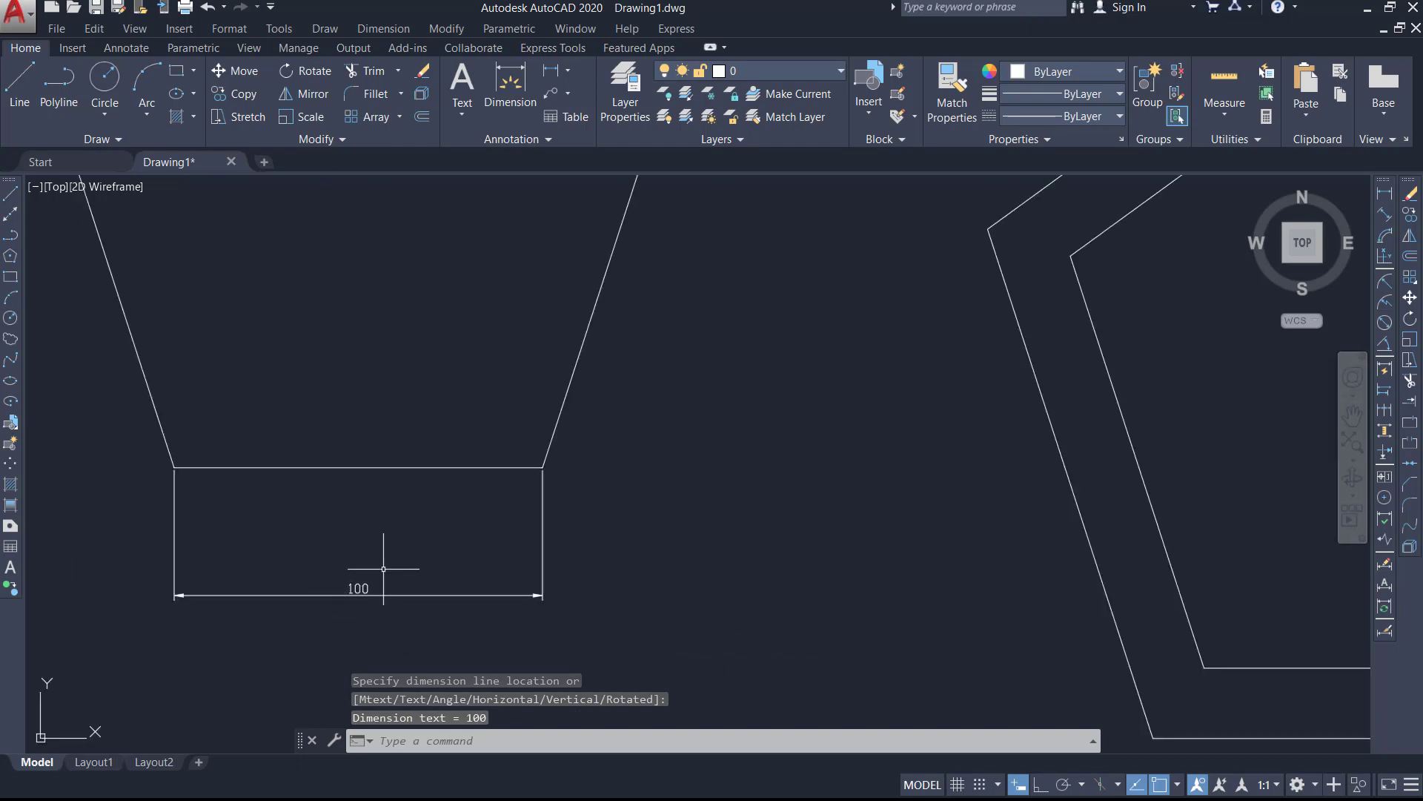
scroll(378, 563, down, 2)
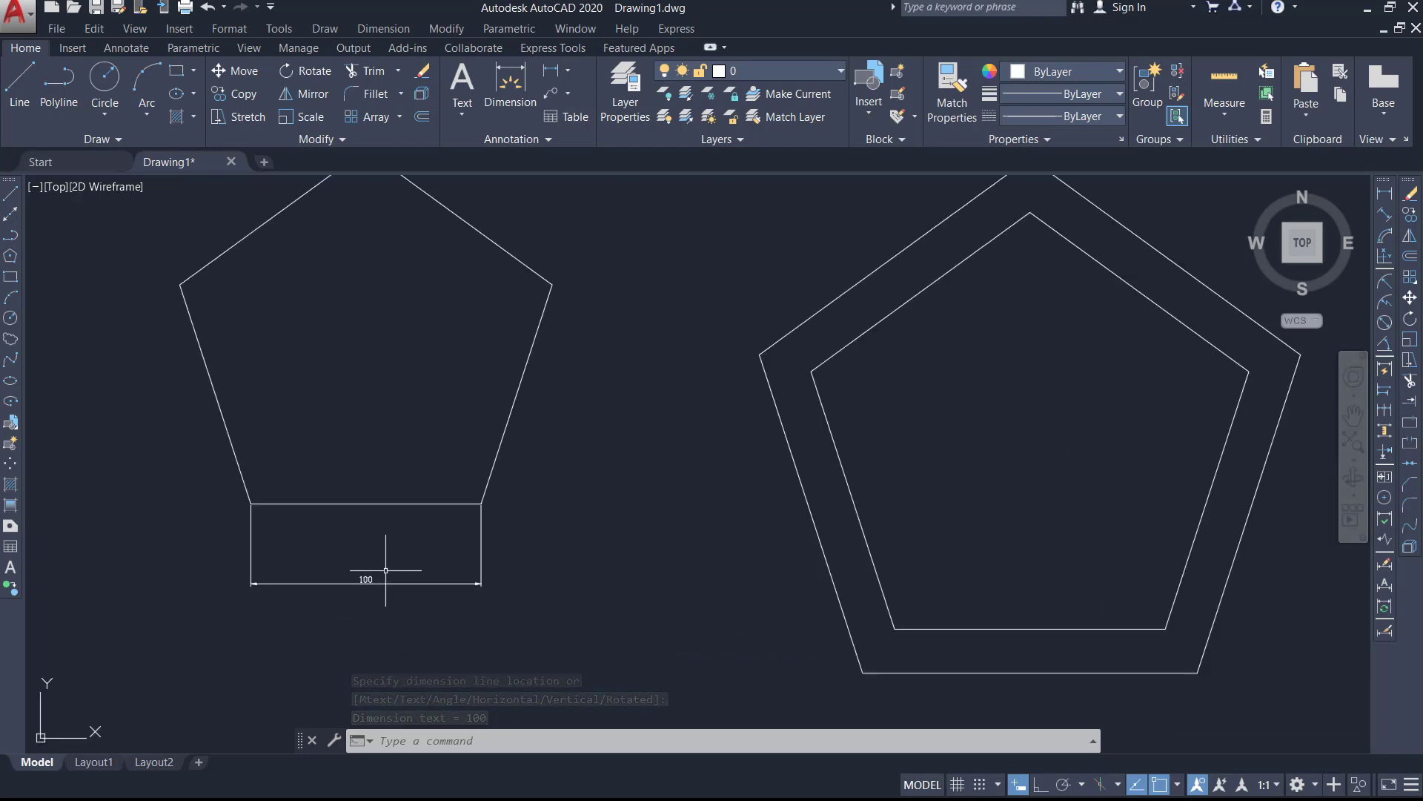
scroll(431, 533, down, 2)
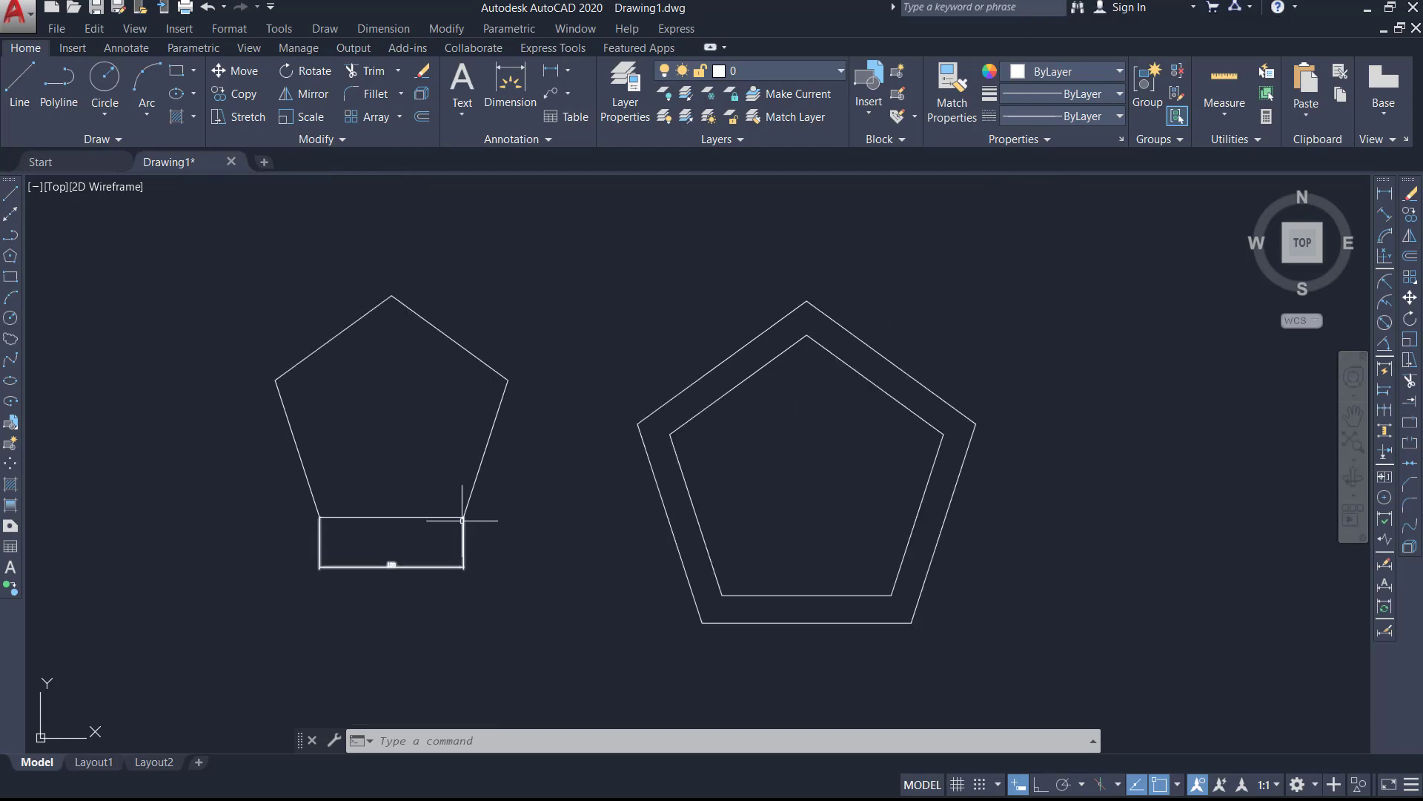
Dimension the inner pentagon's bottom edge, placing 117.56 above it.
click(1387, 197)
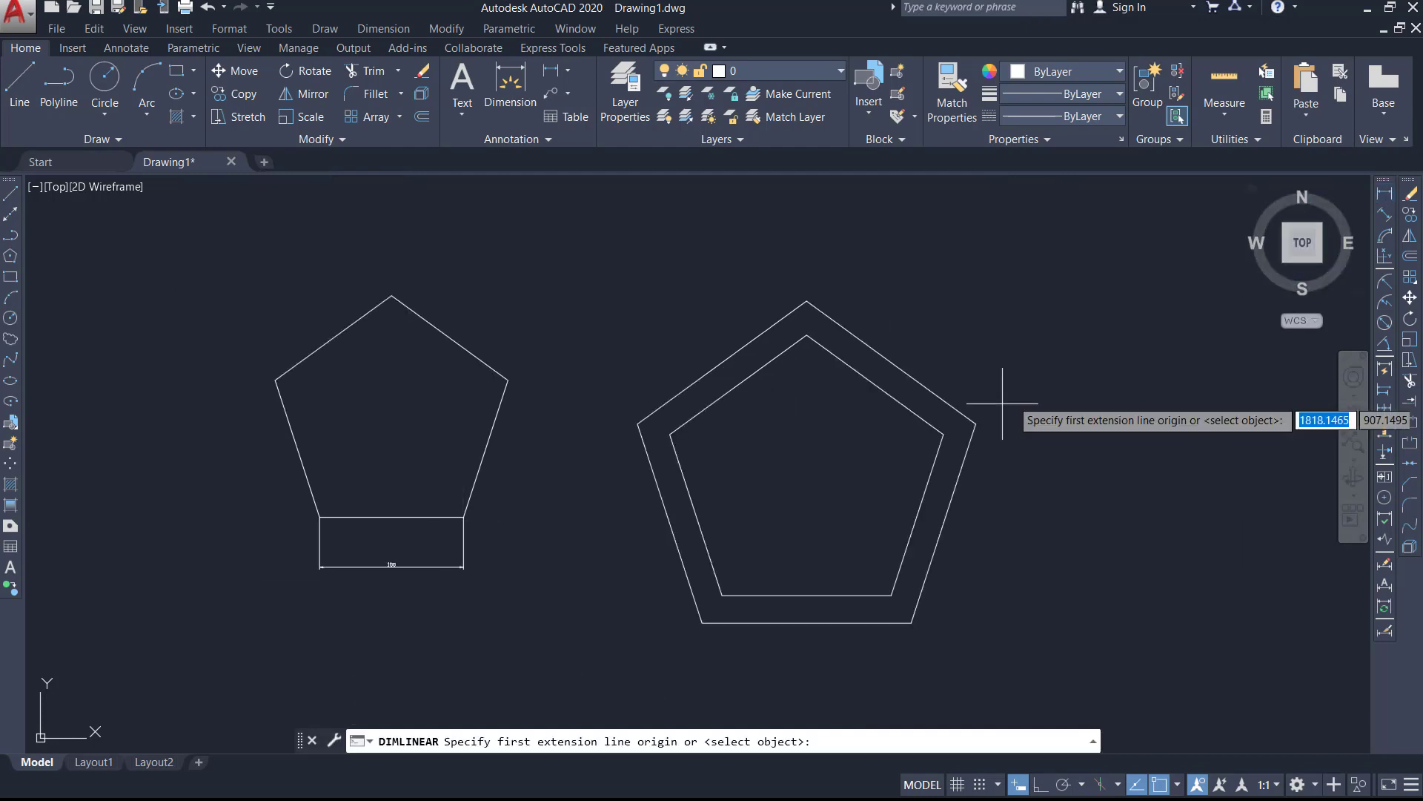
click(722, 594)
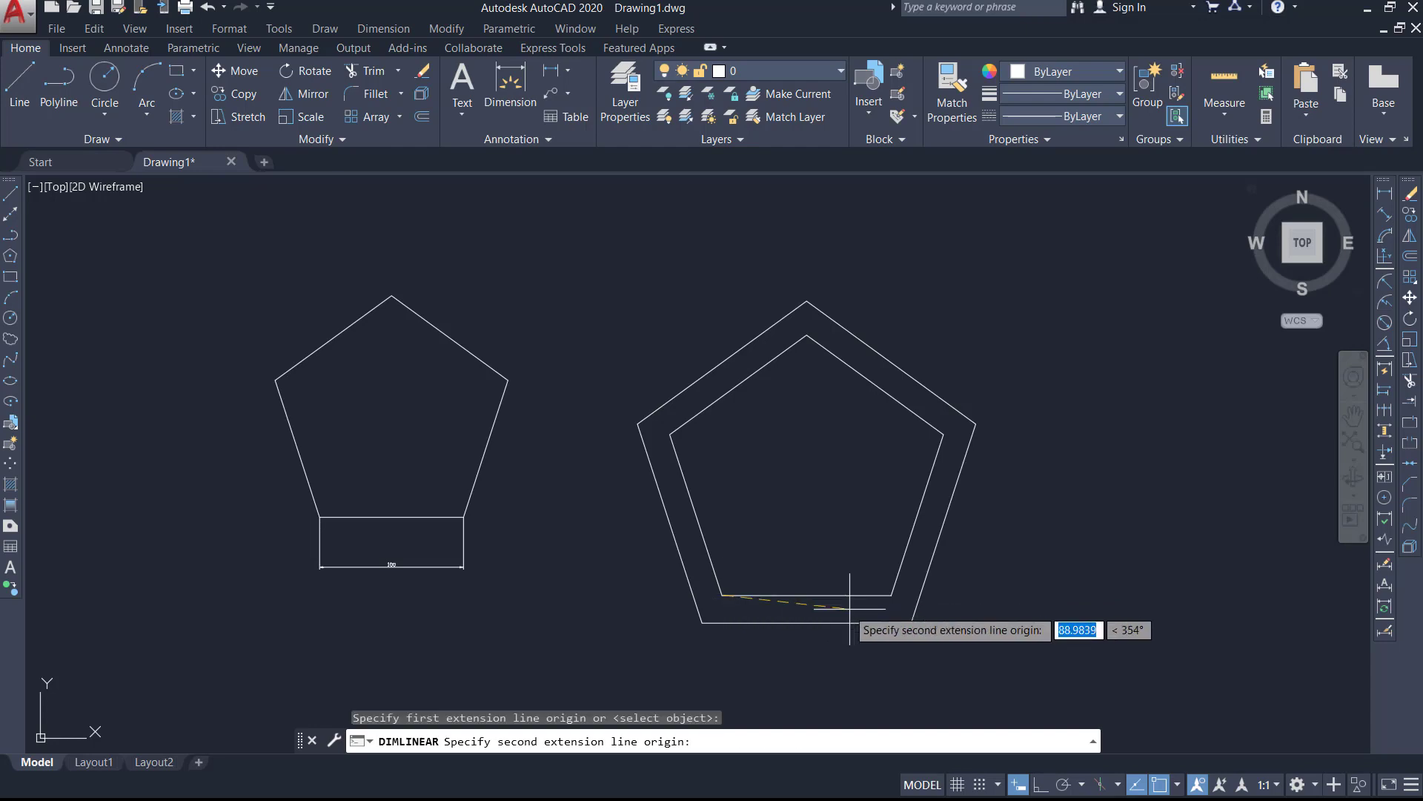
click(892, 594)
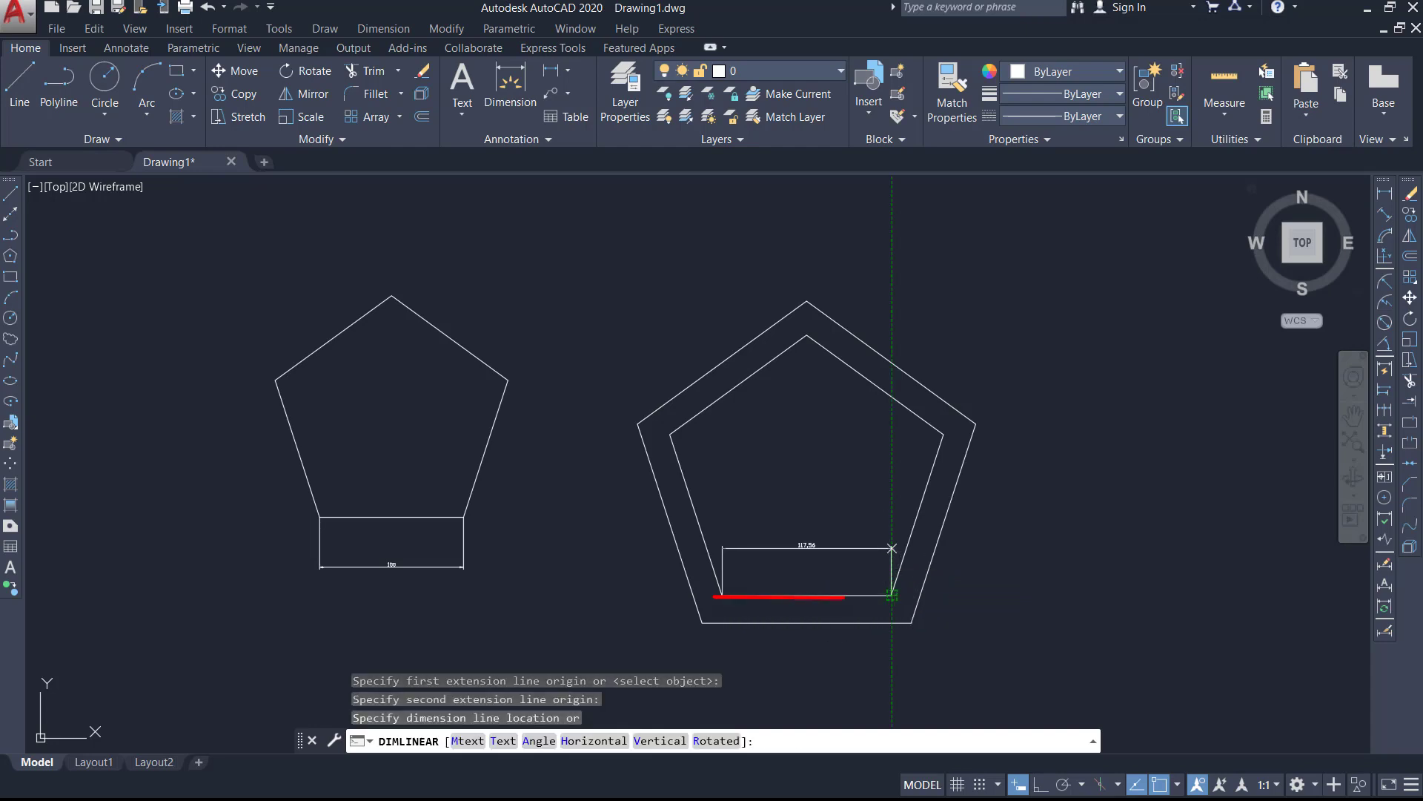
click(892, 548)
scroll(816, 536, up, 5)
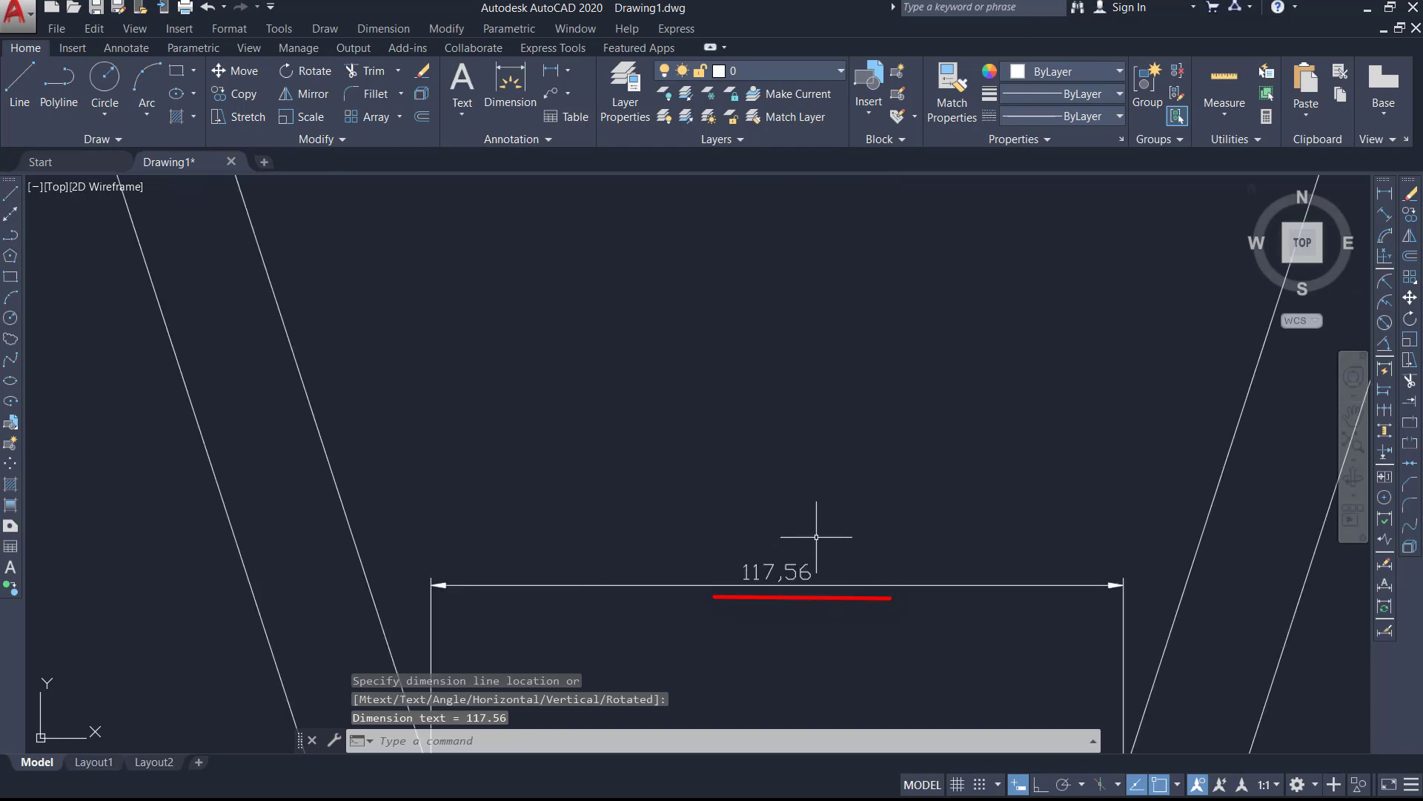
scroll(816, 535, down, 2)
scroll(823, 527, down, 3)
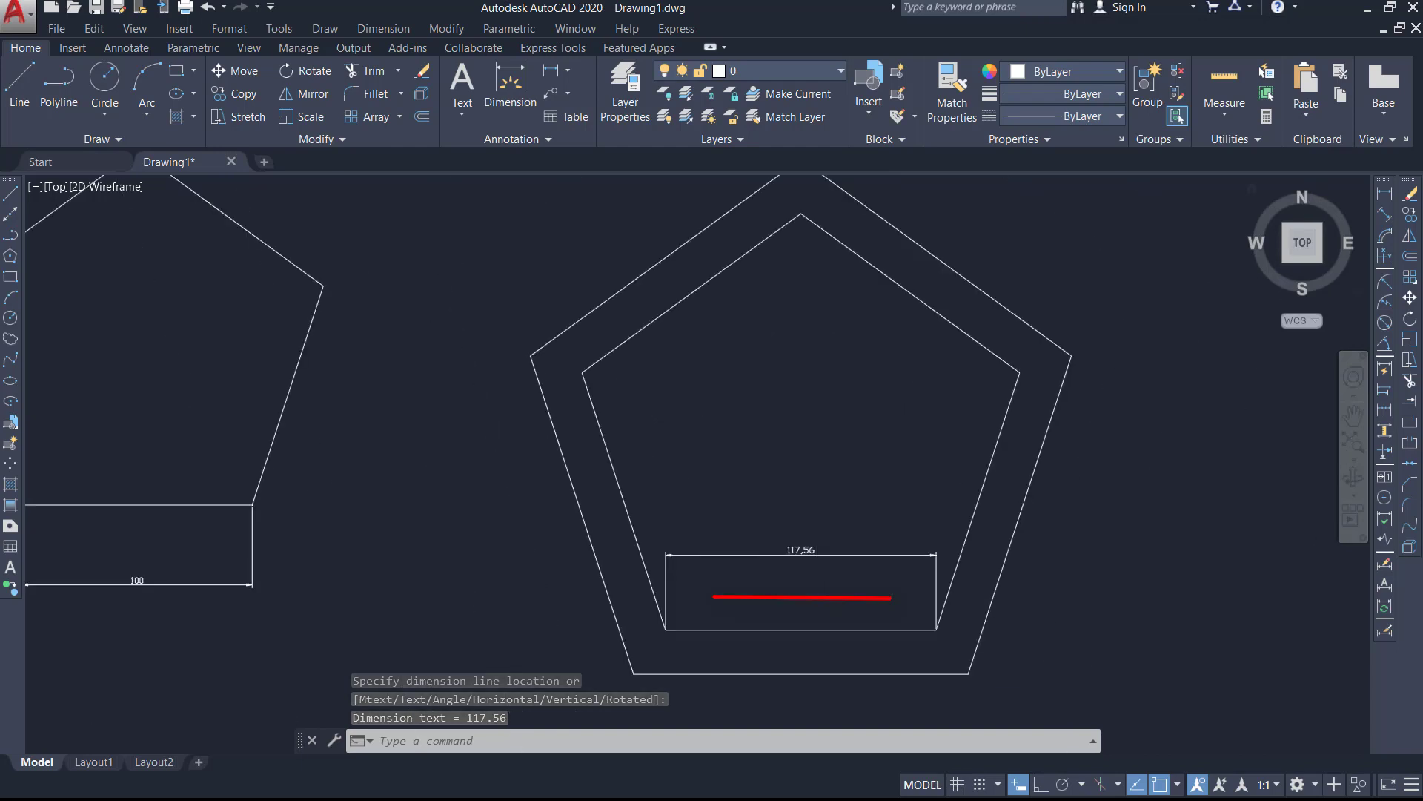
Dimension the outer pentagon's bottom edge, placing 145.31 below it.
key(Return)
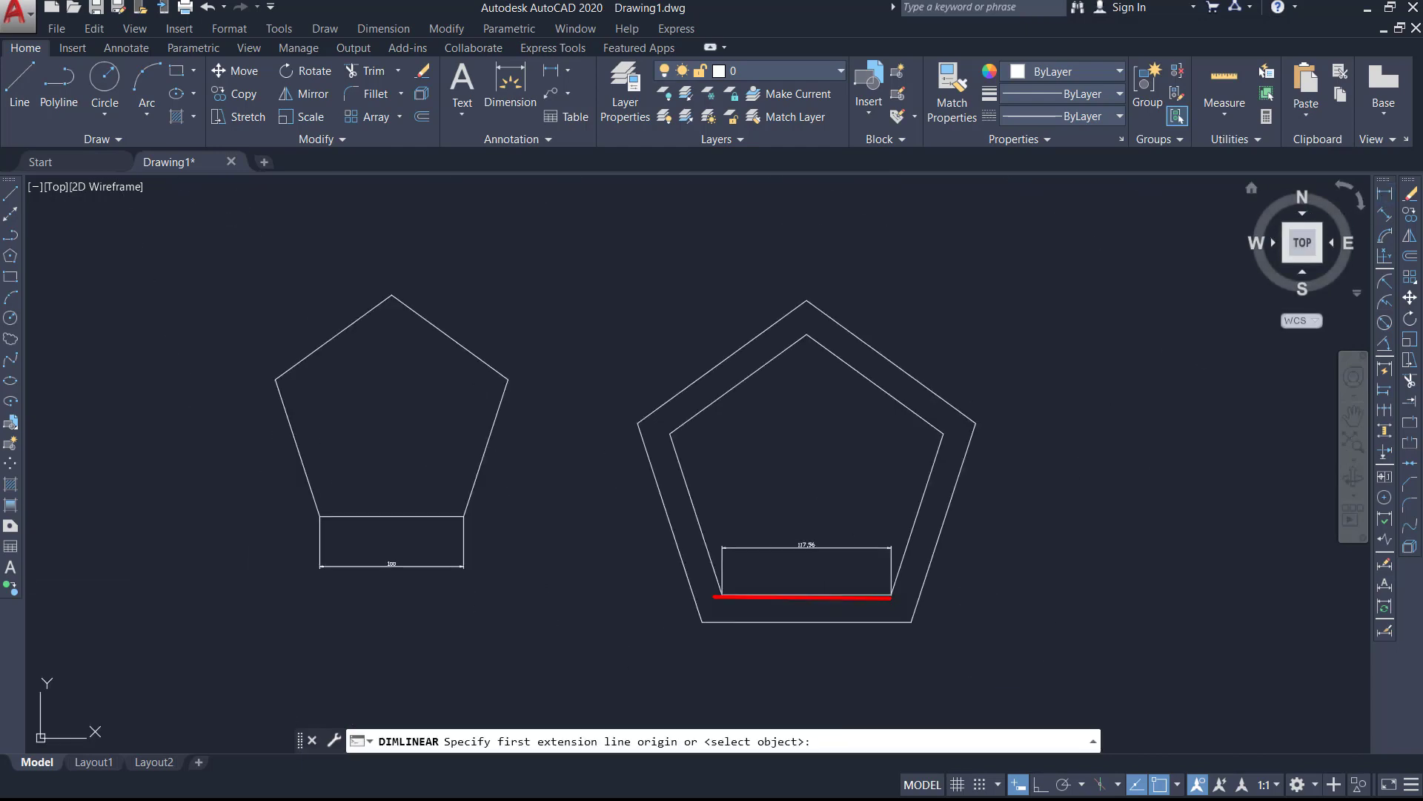
click(704, 623)
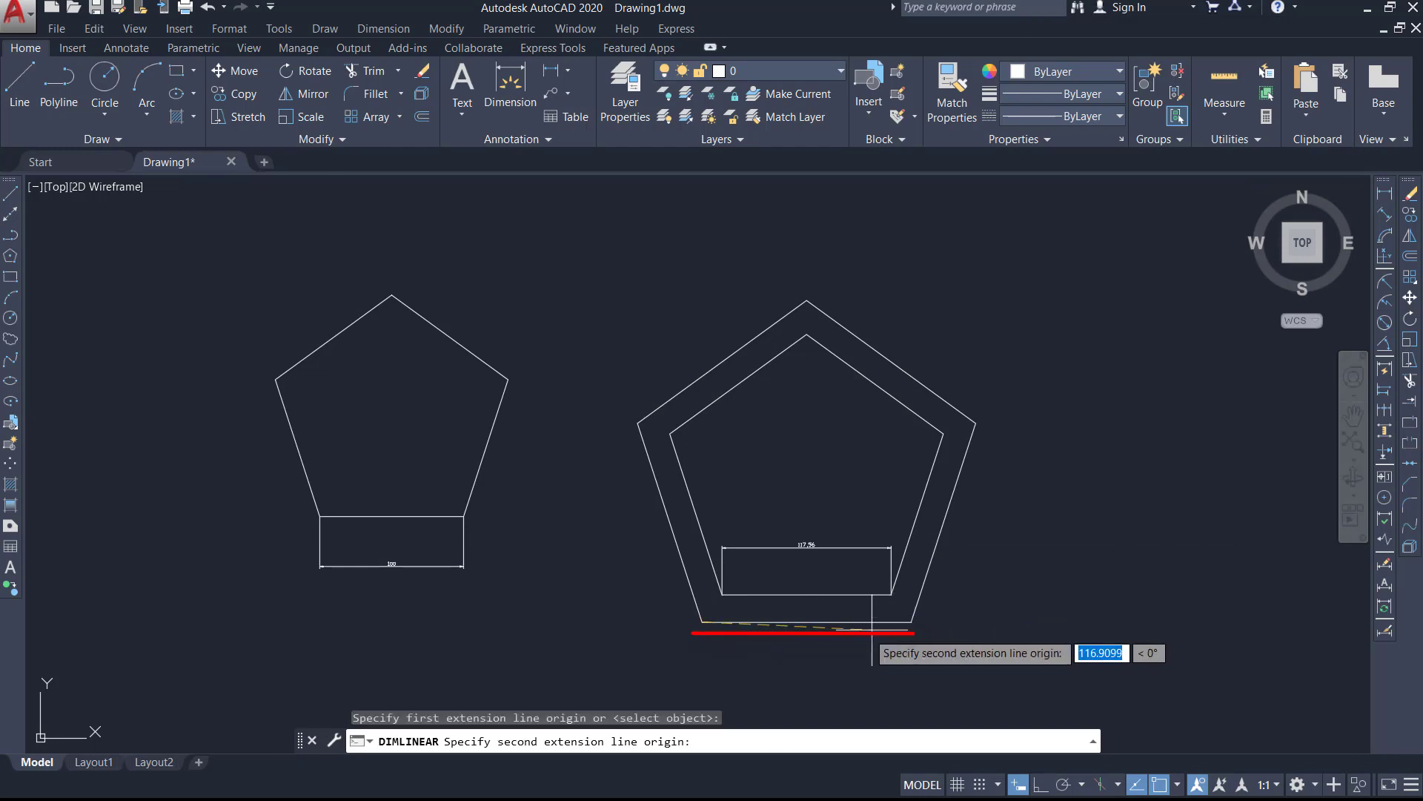
click(911, 621)
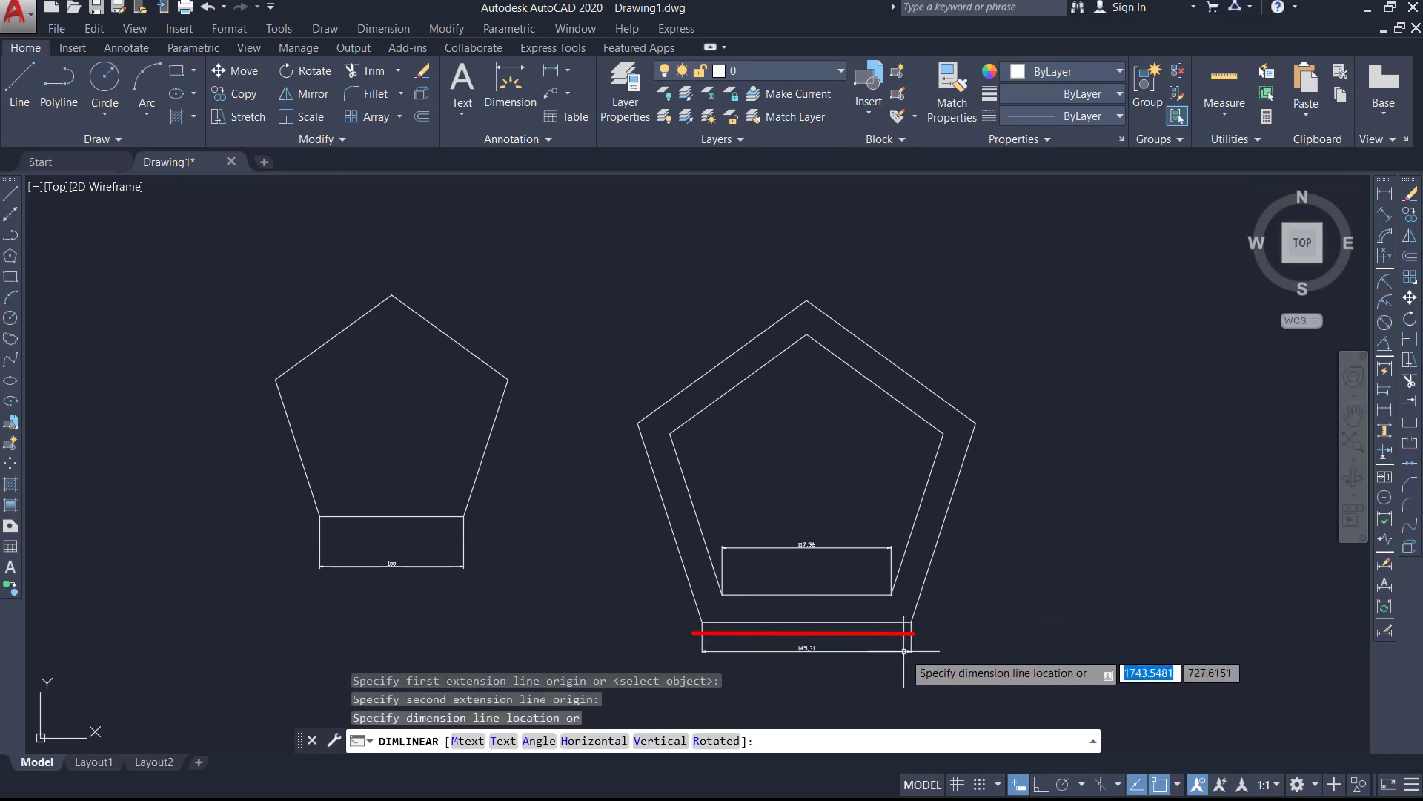
click(883, 646)
scroll(815, 659, up, 3)
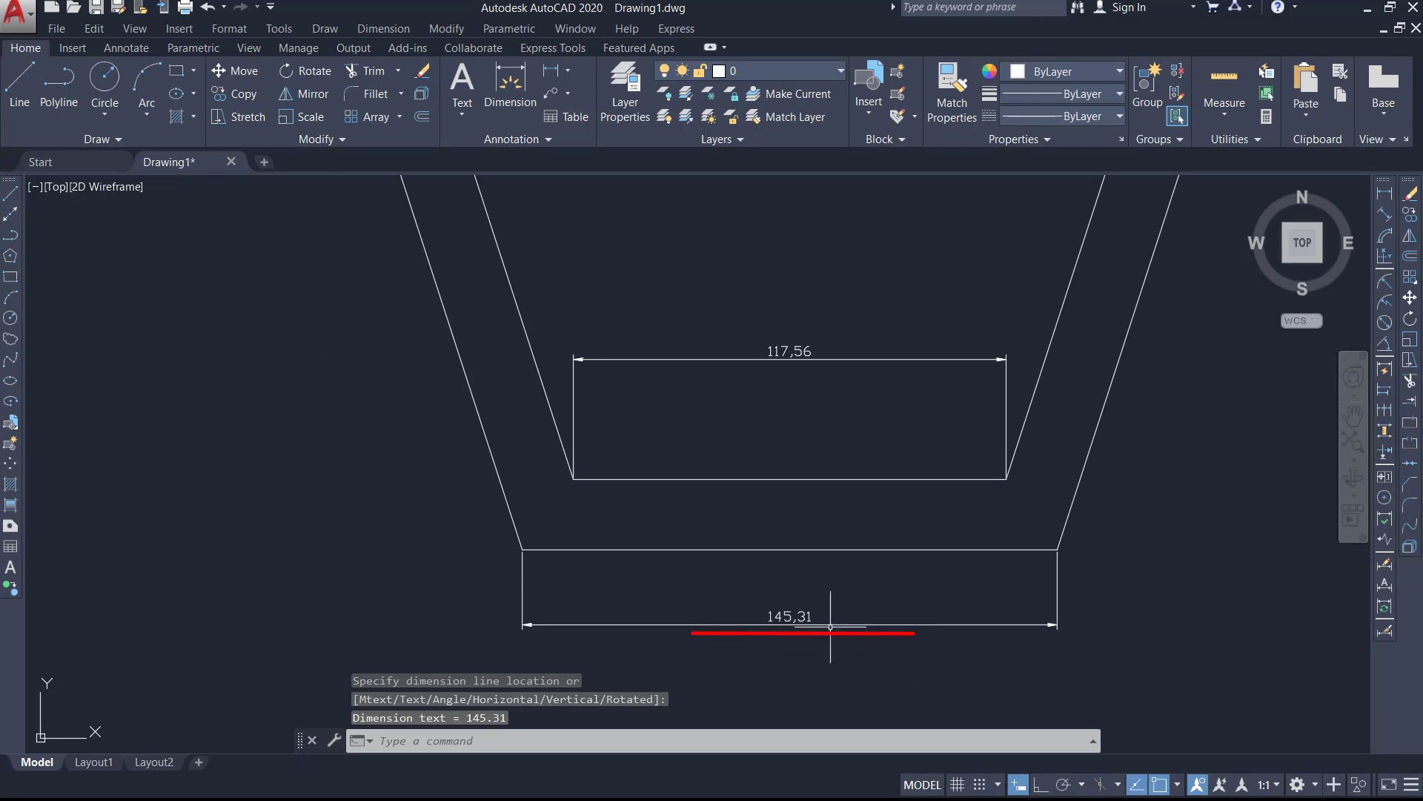
scroll(831, 630, down, 4)
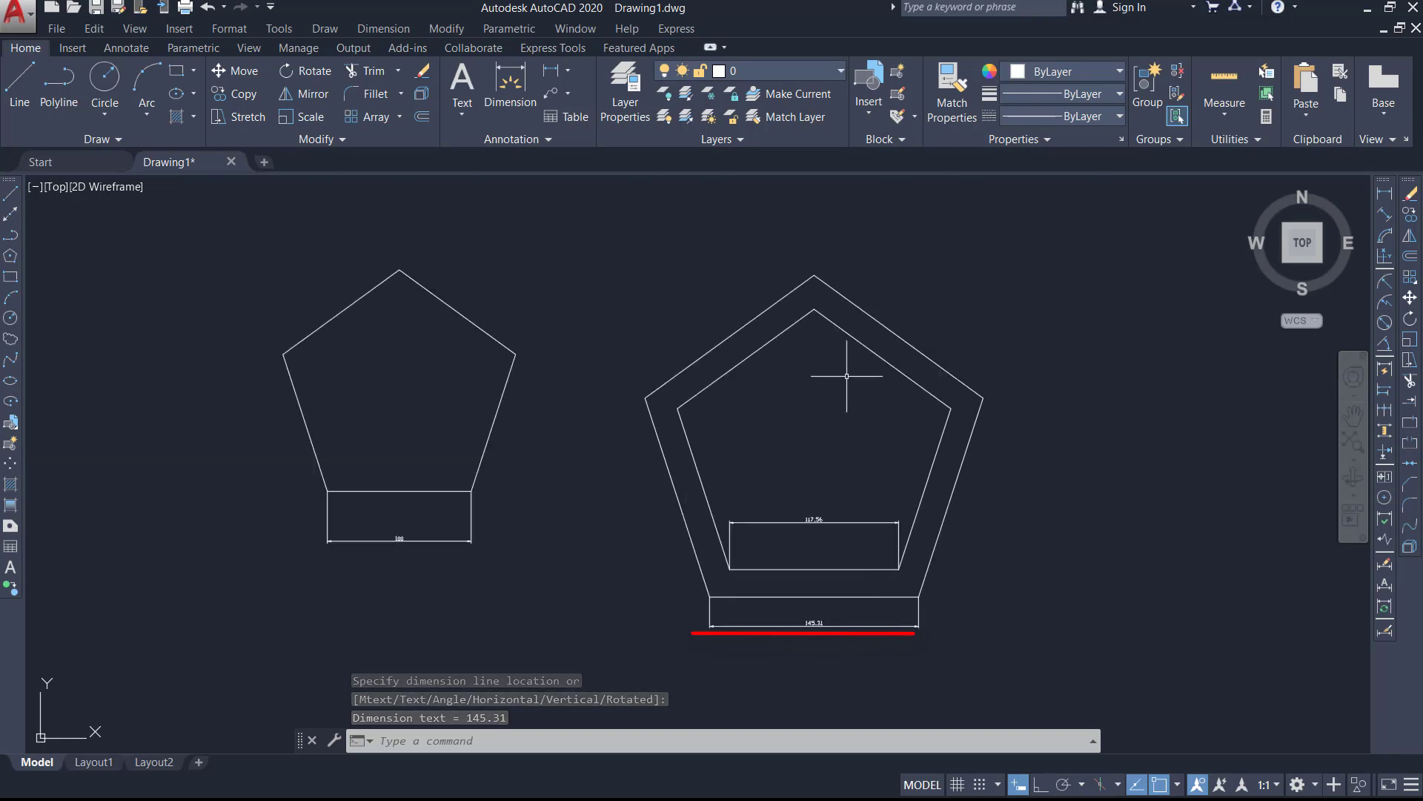